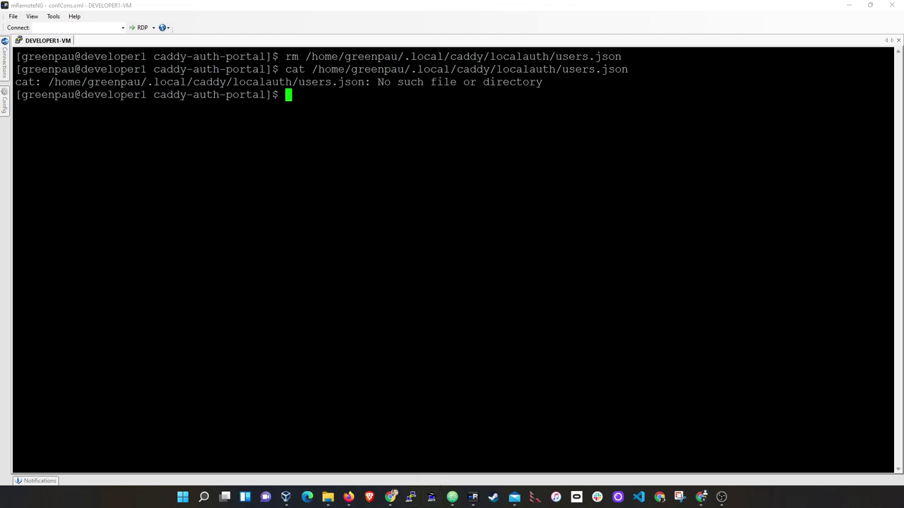
- Open ~/tmp/authp/localauth/Caddyfile in vim
key(Up)
key(Up)
key(Up)
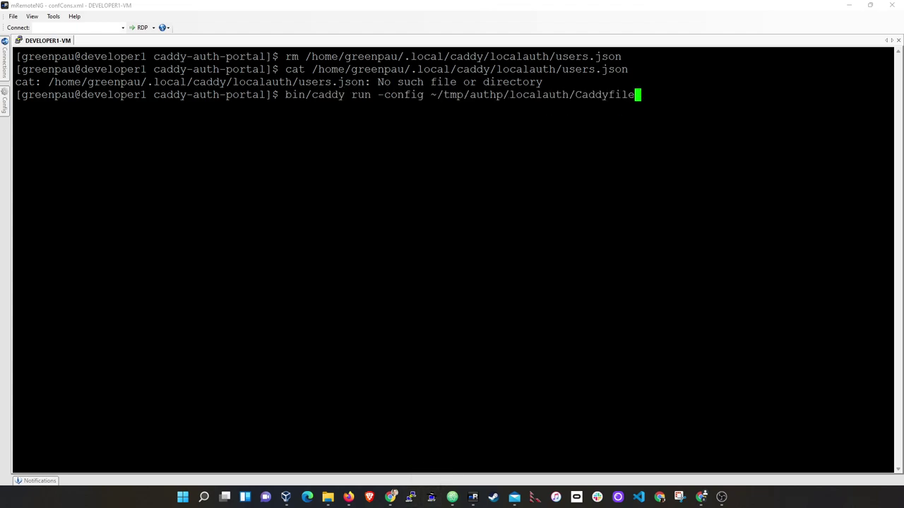
key(Home)
key(Delete)
key(Delete)
key(Delete)
key(Delete)
key(Delete)
key(Delete)
key(Delete)
key(Delete)
key(Delete)
key(Delete)
key(Delete)
key(Delete)
key(Delete)
key(Delete)
key(Delete)
key(Delete)
key(Delete)
key(Delete)
key(Delete)
key(Delete)
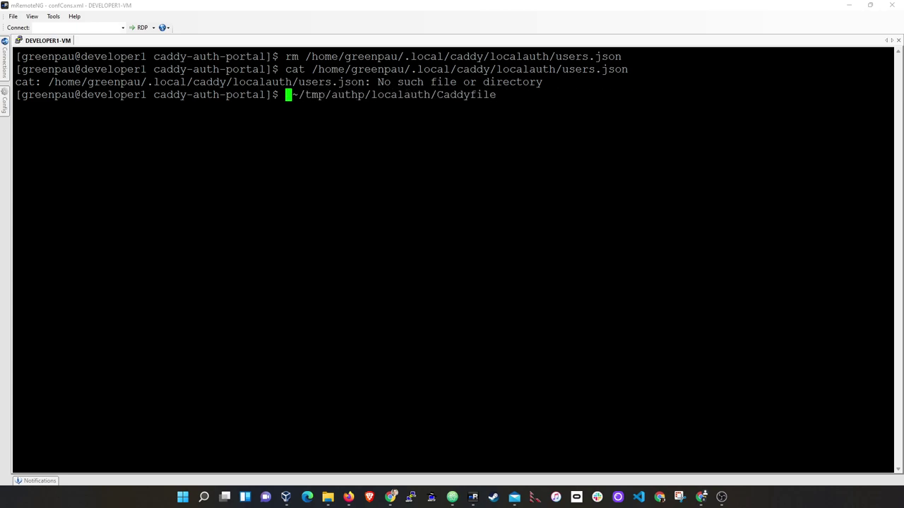
text(vim)
key(Return)
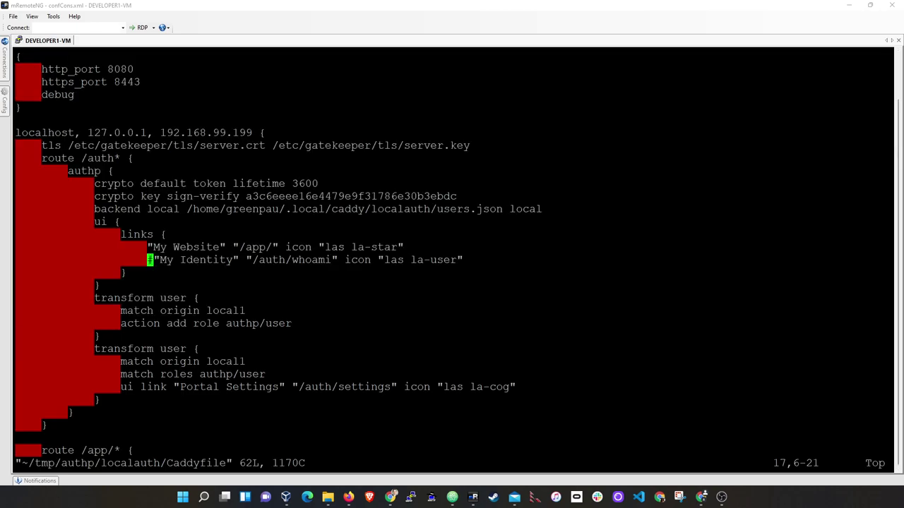
- Uncomment the "My Identity" link, set the origin match to local in both user transforms, and save the Caddyfile
key(x)
key(j)
key(j)
key(j)
key(j)
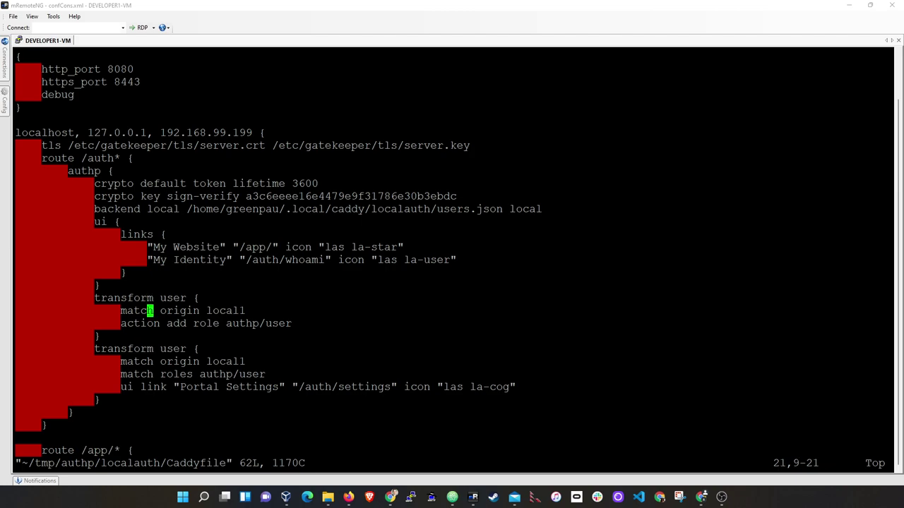
key(j)
key(j)
key(j)
key(j)
key(dollar)
key(x)
key(k)
key(k)
key(k)
key(k)
text(x:wq)
key(Return)
- Clear the terminal screen
key(Up)
key(Up)
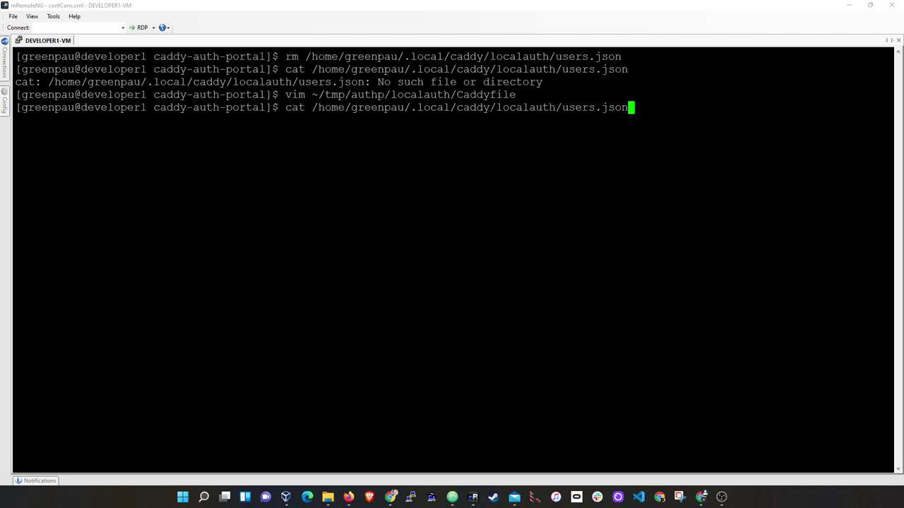
key(Down)
key(Down)
text(clearall)
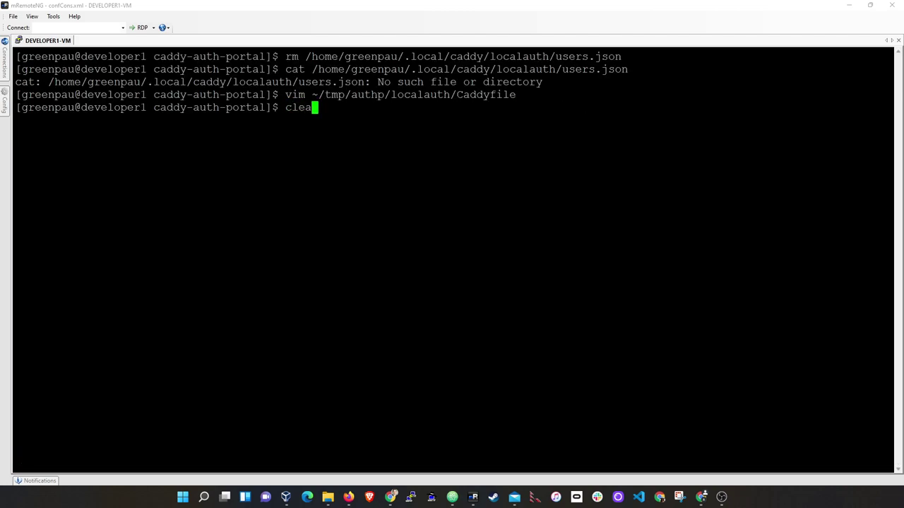
key(Return)
- Start the server with bin/caddy run -config ~/tmp/authp/localauth/Caddyfile
key(Up)
key(Up)
key(Up)
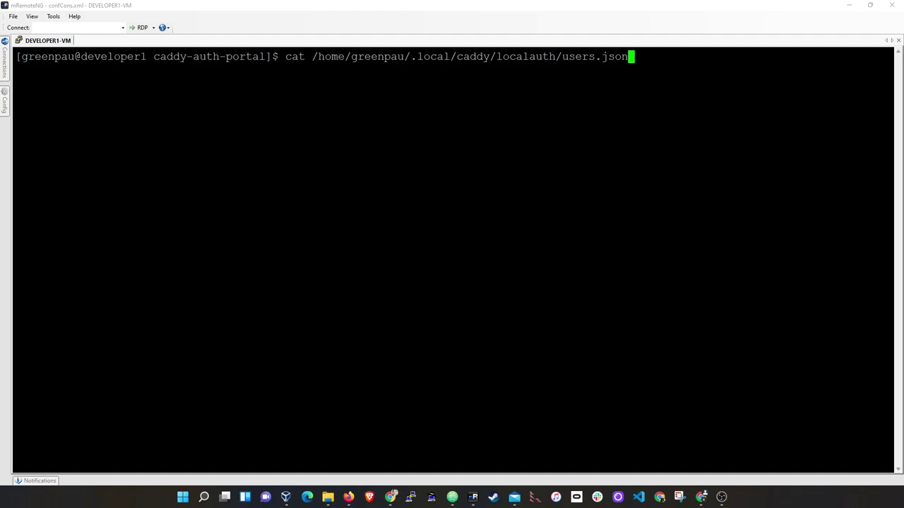
key(Up)
key(Up)
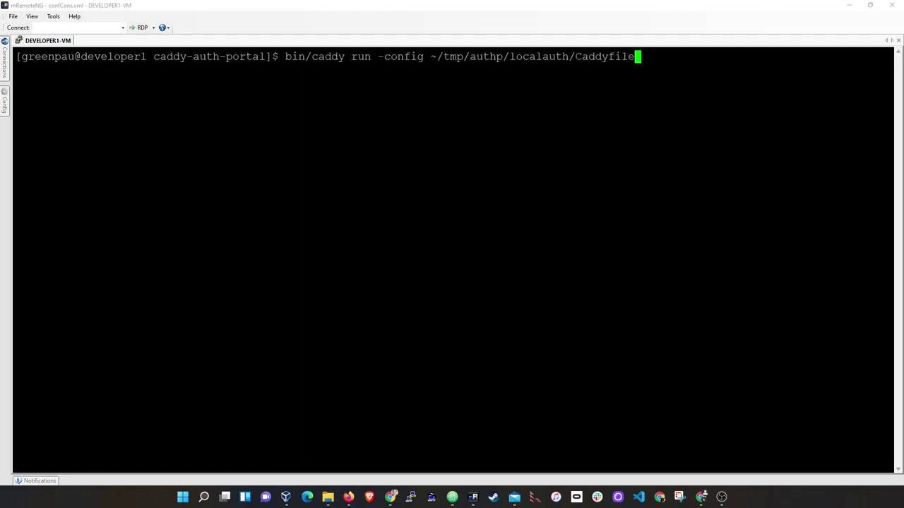
key(Return)
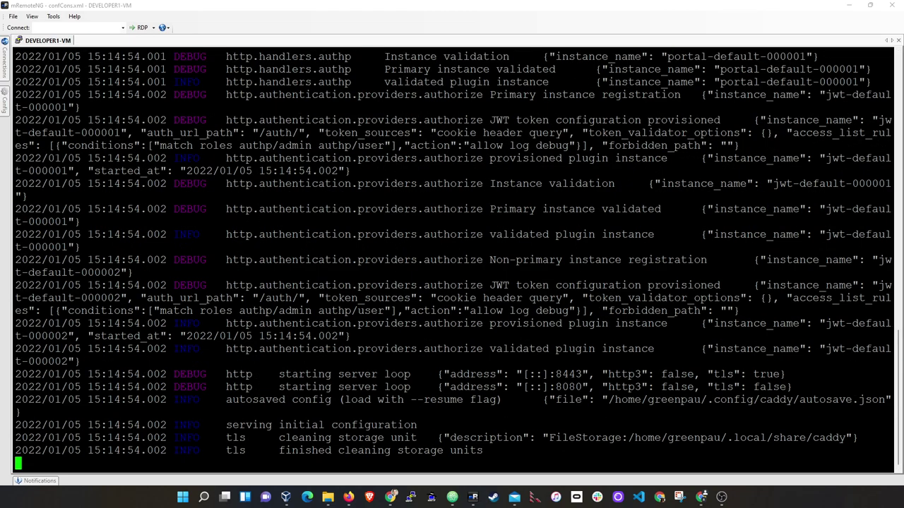
- Switch to Chrome, close the developer tools and reload the localhost:8443 authentication portal page
click(392, 500)
click(701, 497)
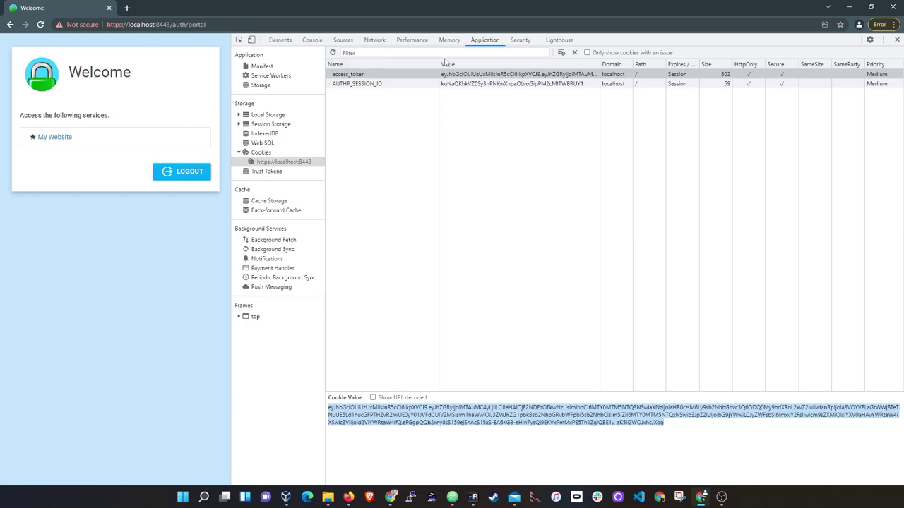
click(897, 40)
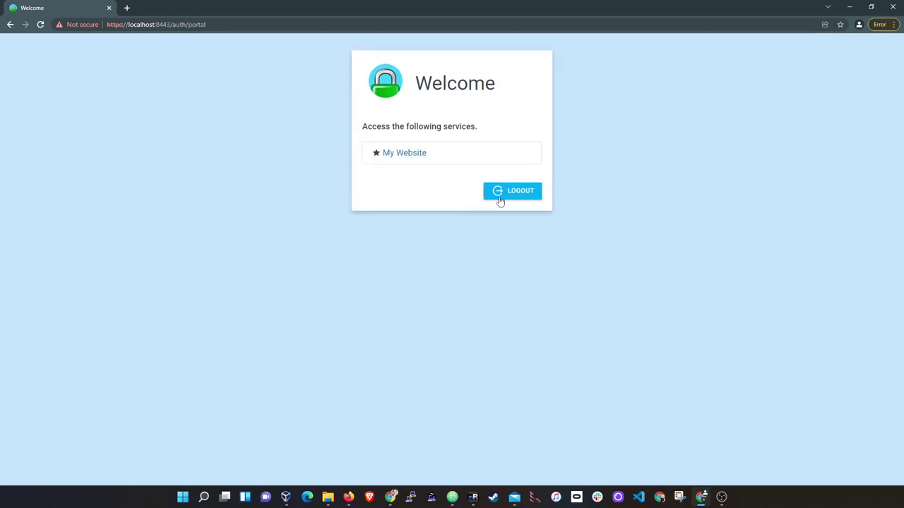
click(219, 28)
key(Return)
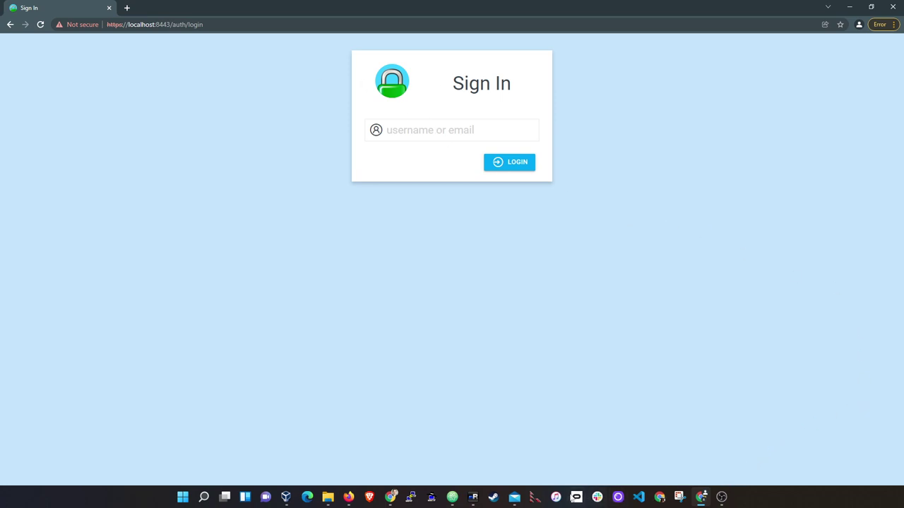
- Switch to the mRemoteNG terminal and find the Caddy startup log entry about the created default admin user
click(473, 497)
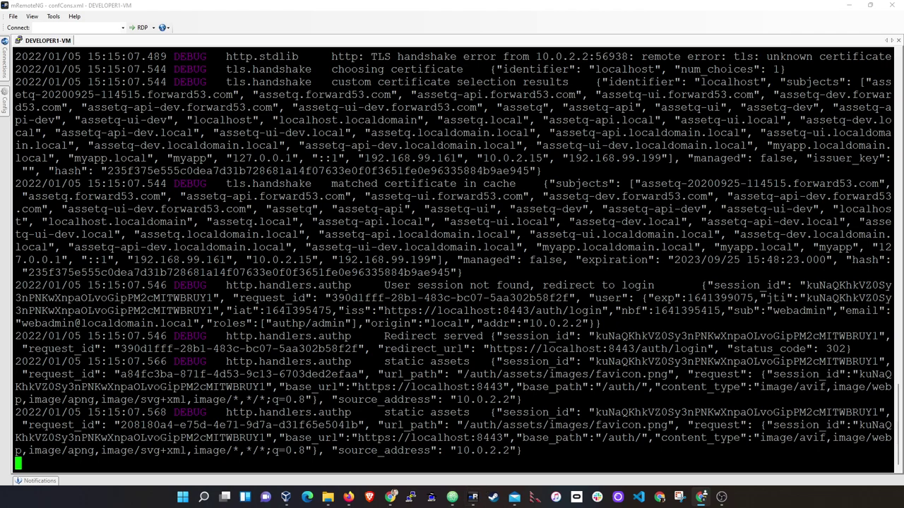
scroll(451, 261, up, 10)
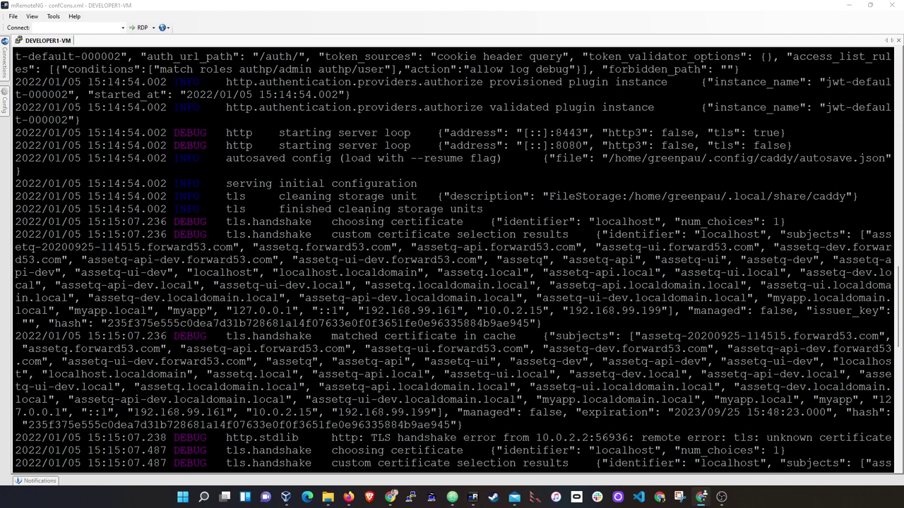
scroll(452, 260, up, 5)
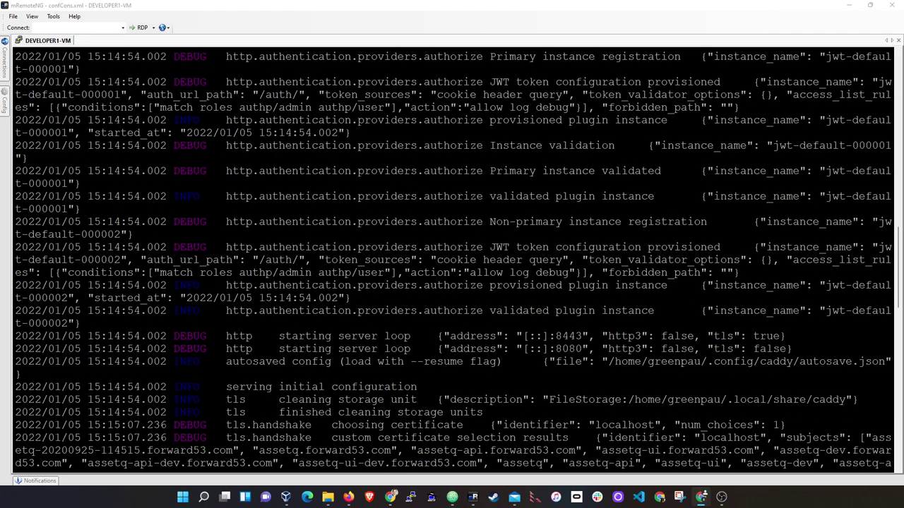
scroll(452, 261, up, 5)
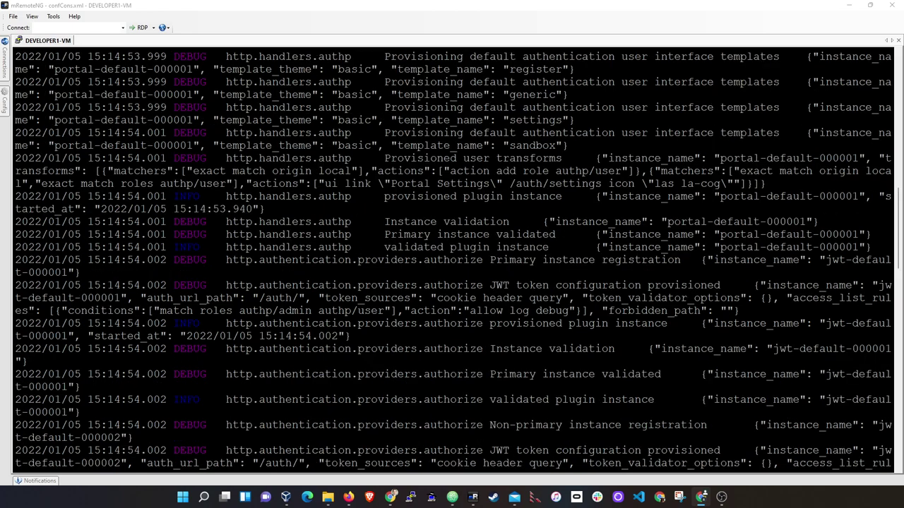
scroll(452, 261, up, 5)
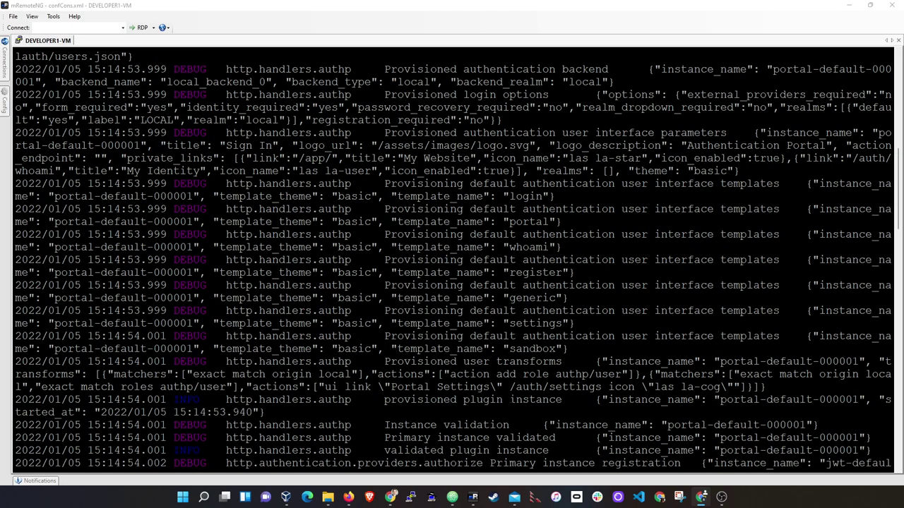
scroll(452, 261, up, 5)
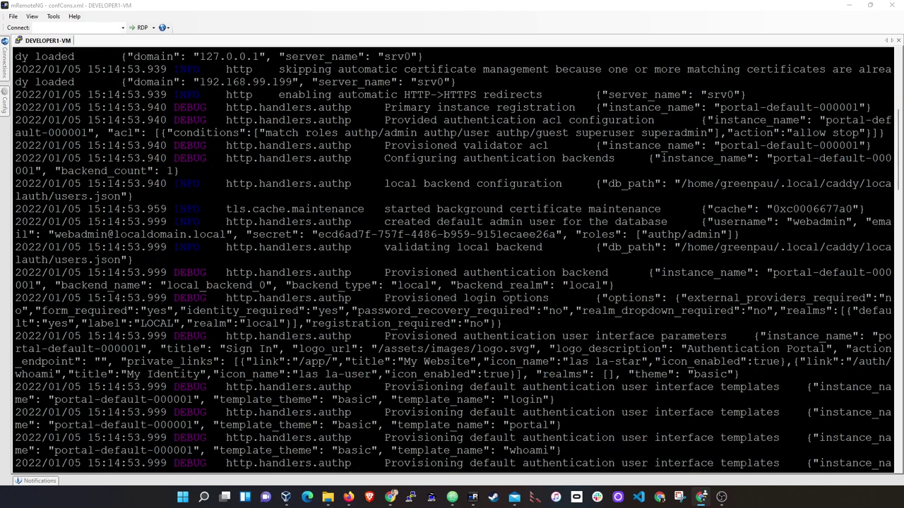
scroll(452, 261, up, 5)
scroll(452, 261, down, 5)
- Highlight the default admin user log entry and copy the value of its secret
triple_click(783, 222)
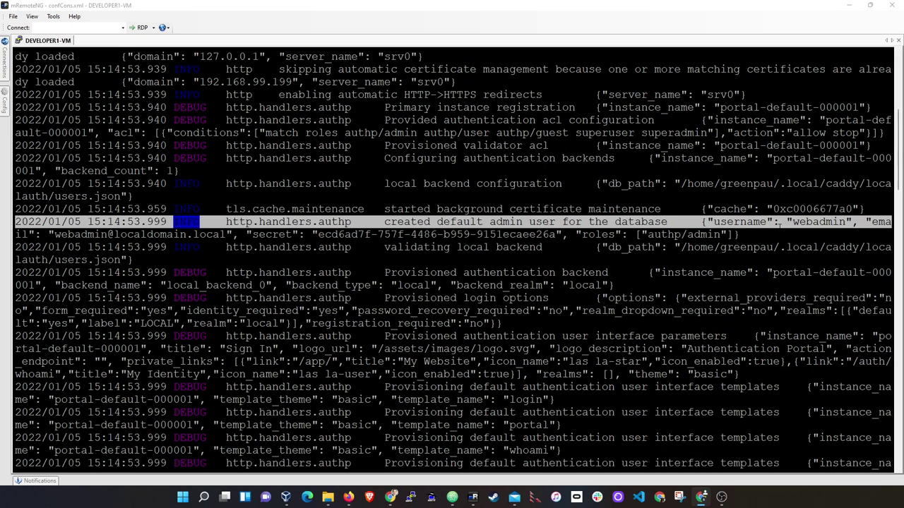
drag(740, 234, 17, 221)
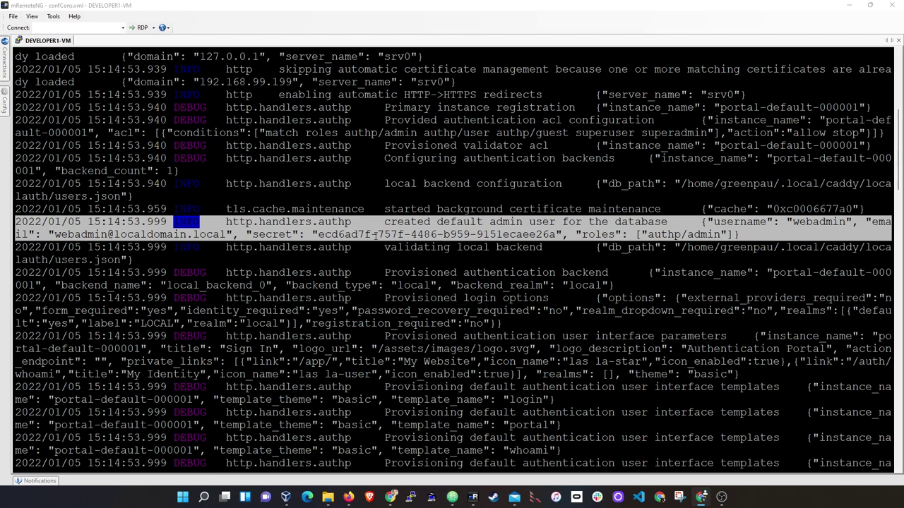
drag(740, 234, 18, 222)
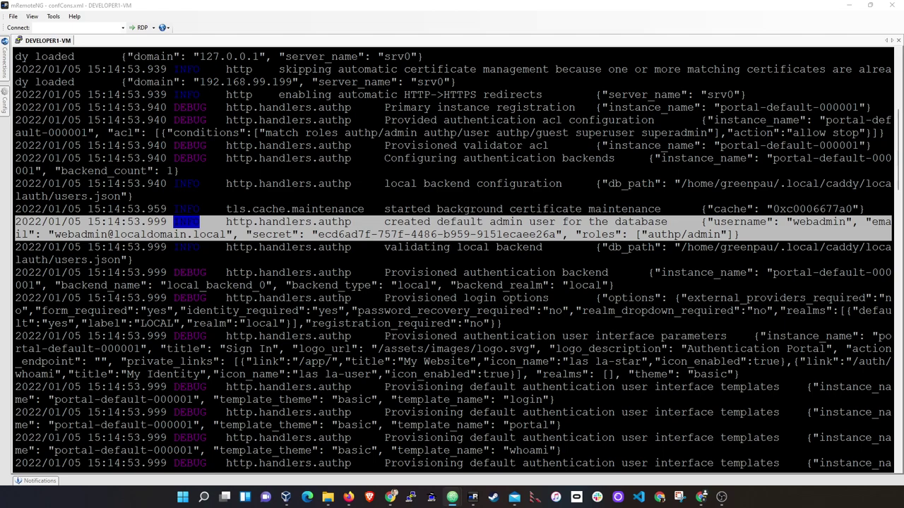
key(ctrl+c)
drag(556, 234, 317, 233)
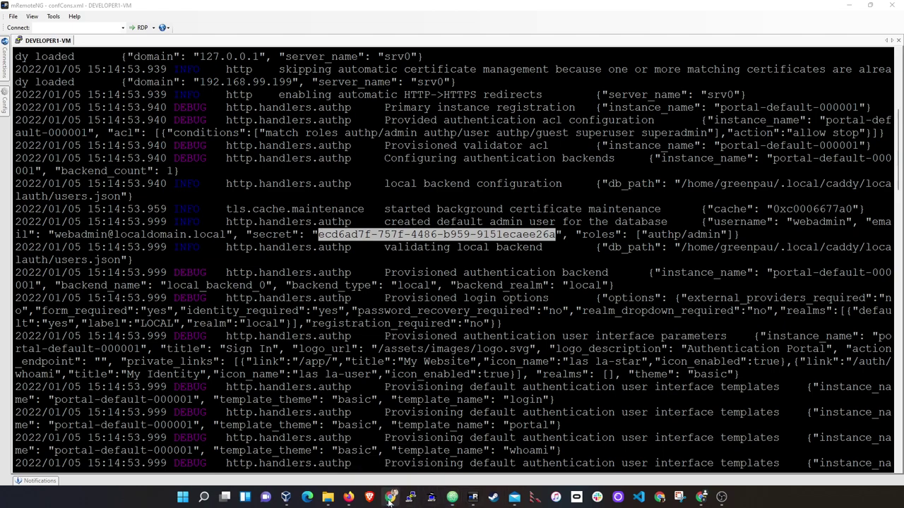
- Switch to Chrome and submit the webadmin username on the Sign In page
click(701, 497)
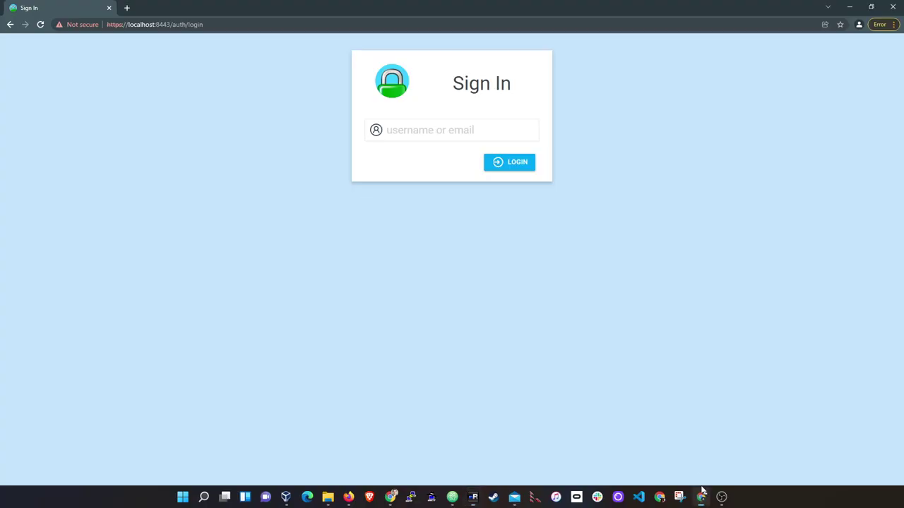
click(468, 125)
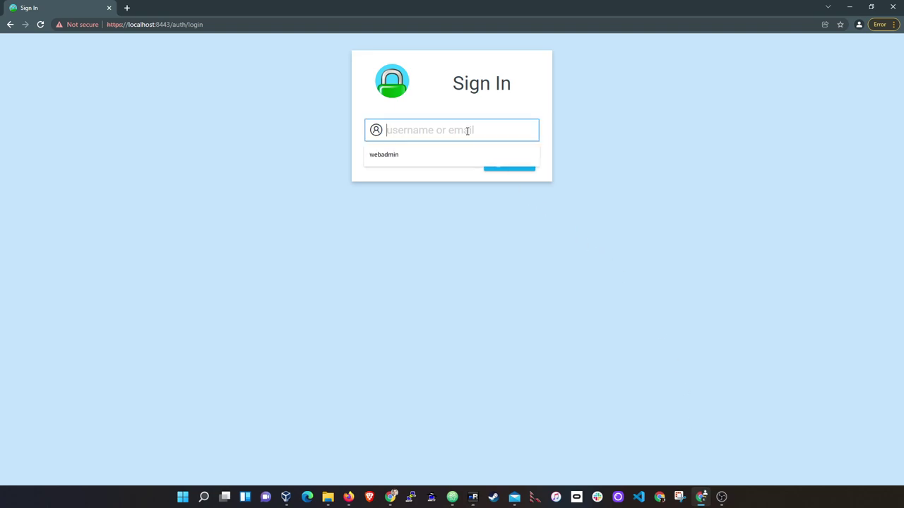
click(396, 155)
click(511, 168)
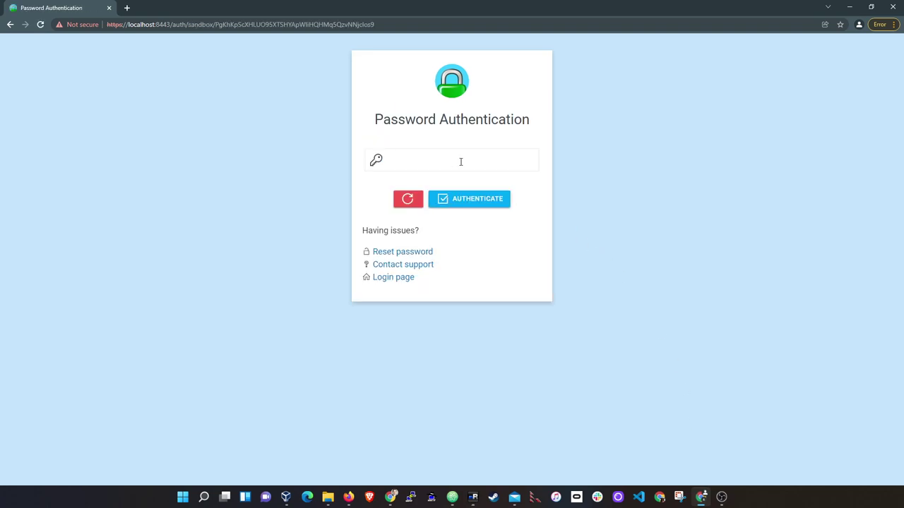
- Paste the copied admin secret as the account password and authenticate to the portal
click(463, 161)
key(ctrl+v)
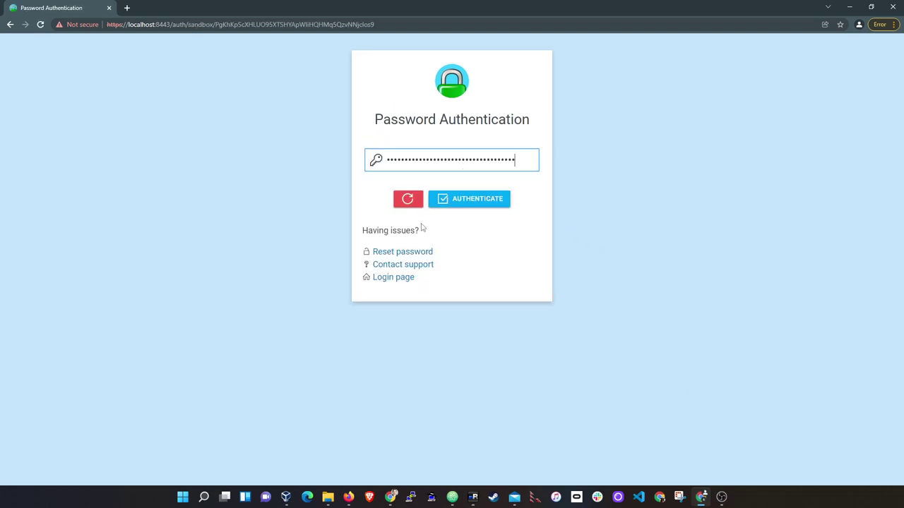
click(478, 204)
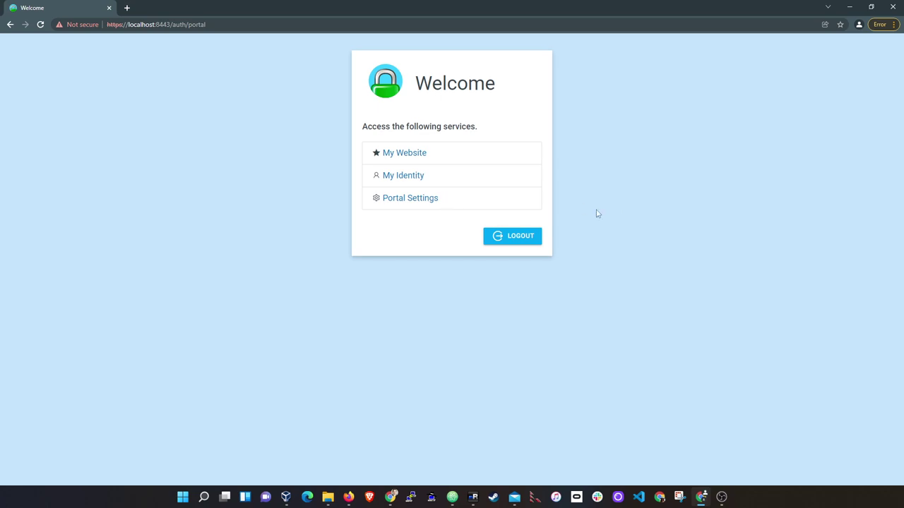
- Switch to Atom and highlight the whole ui block with its links in the Caddyfile copy
click(722, 497)
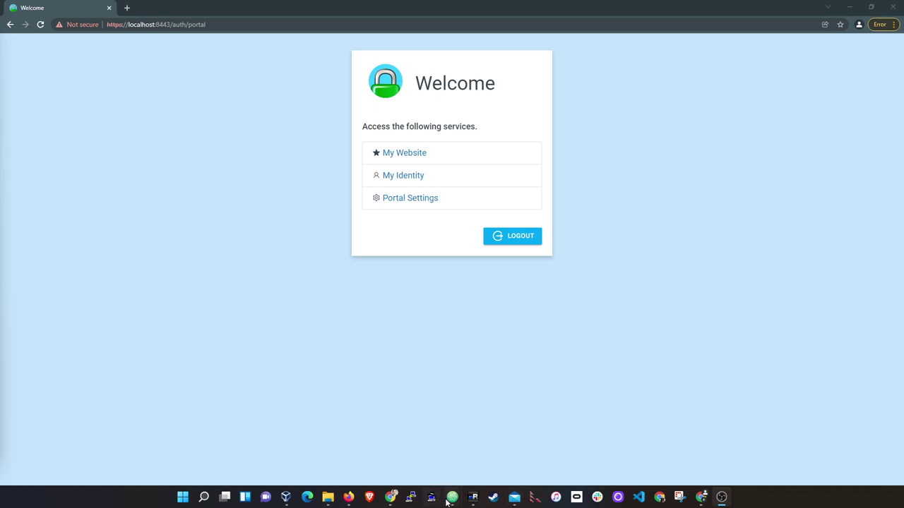
mouse_move(451, 502)
click(454, 470)
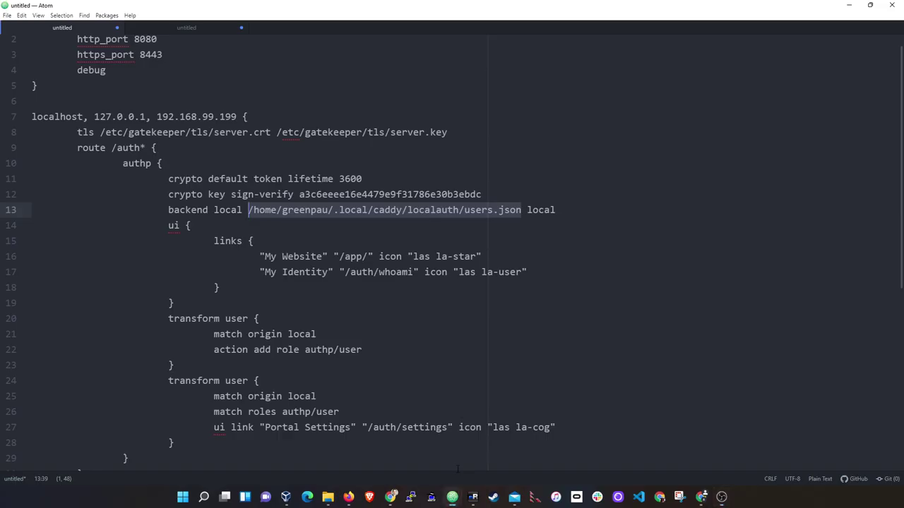
click(300, 256)
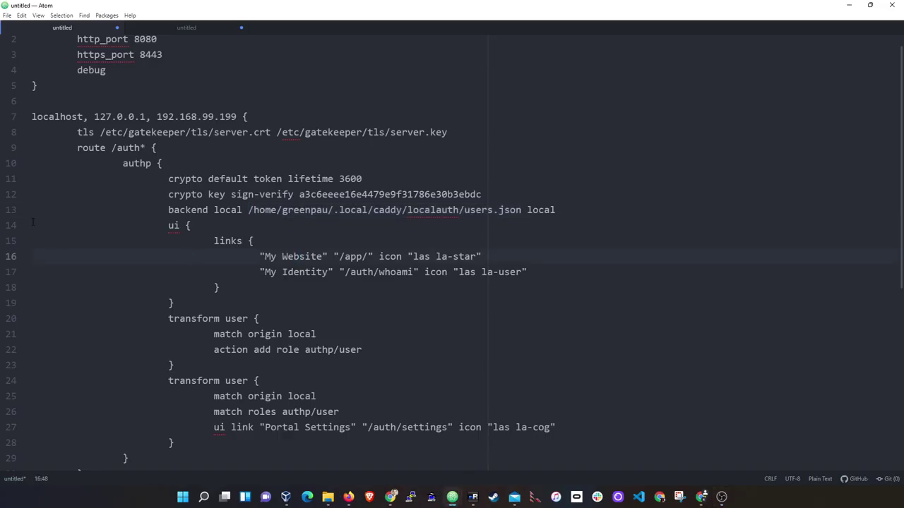
drag(31, 225, 252, 303)
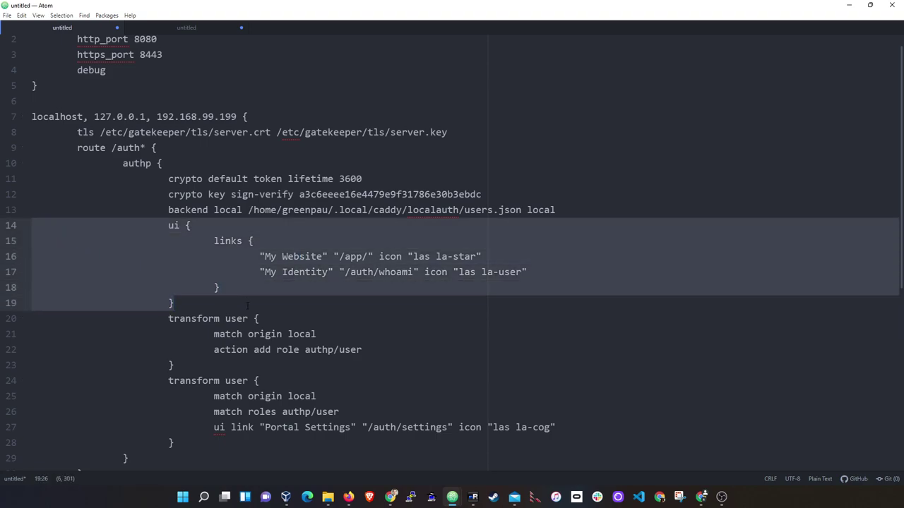
click(252, 286)
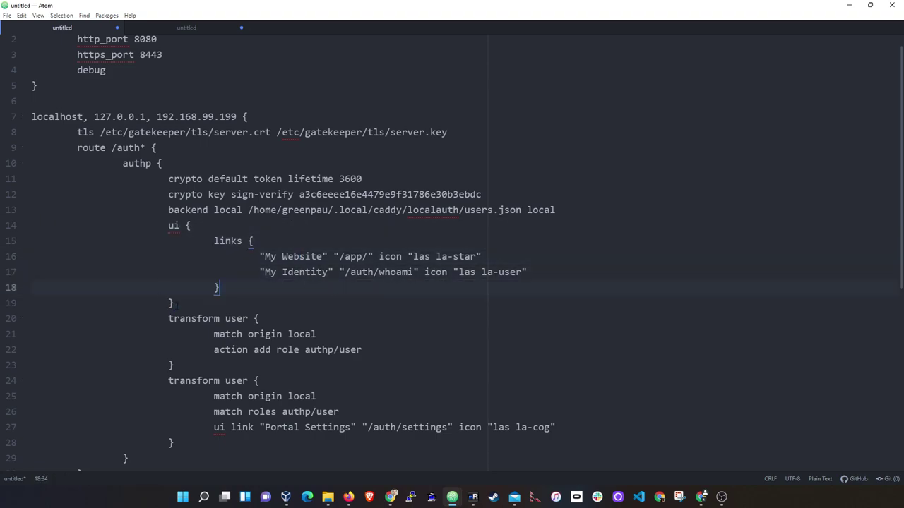
drag(177, 303, 31, 226)
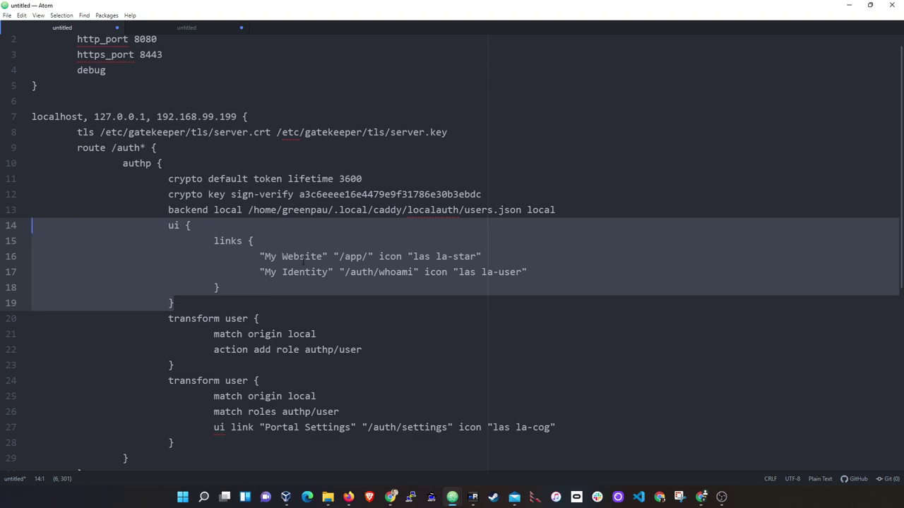
- Highlight the My Website link's title, "/app/" path and icon keyword, and switch to Chrome to compare with the portal's Welcome page
drag(264, 256, 324, 257)
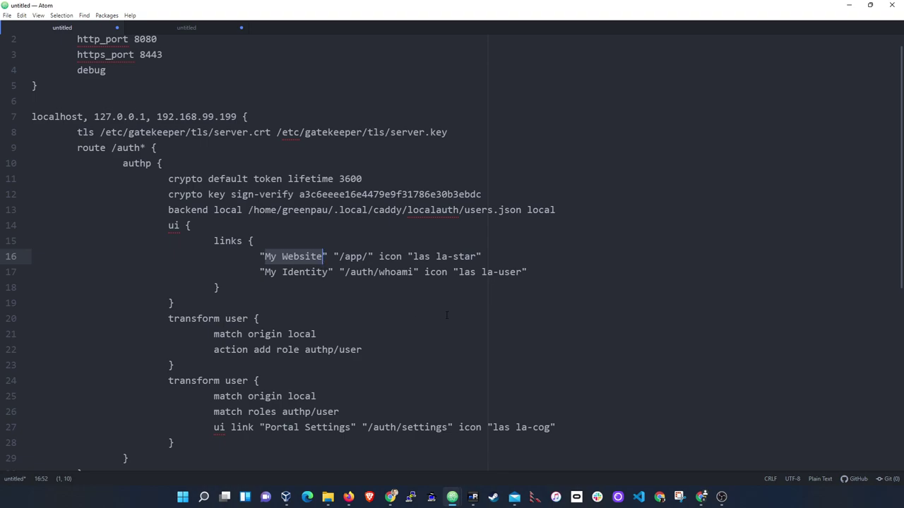
drag(334, 256, 374, 256)
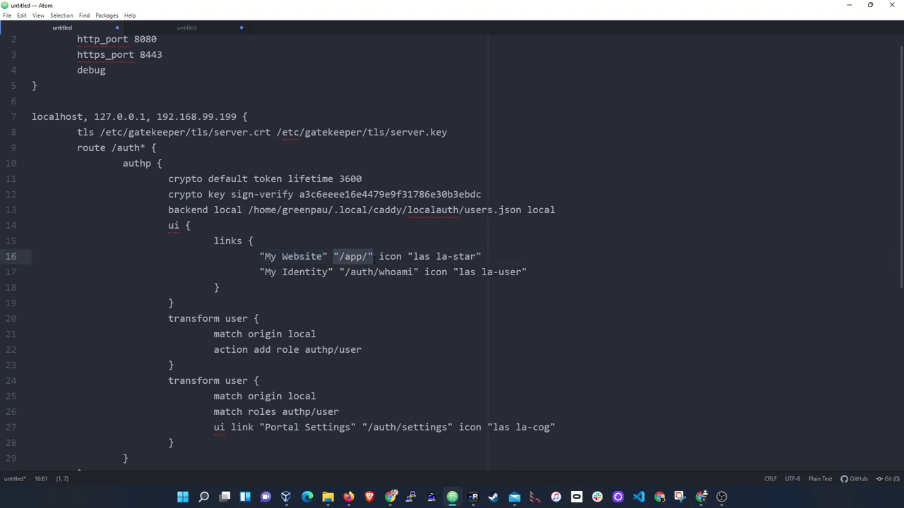
double_click(390, 256)
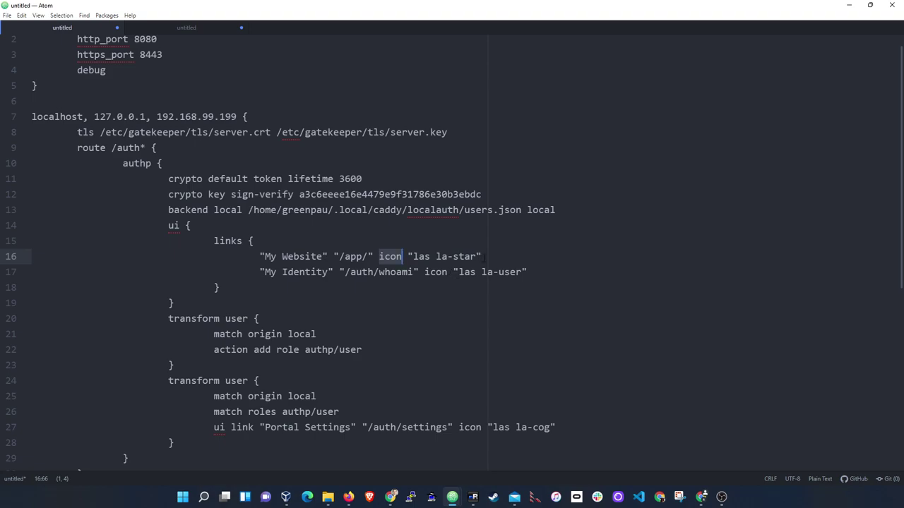
key(End)
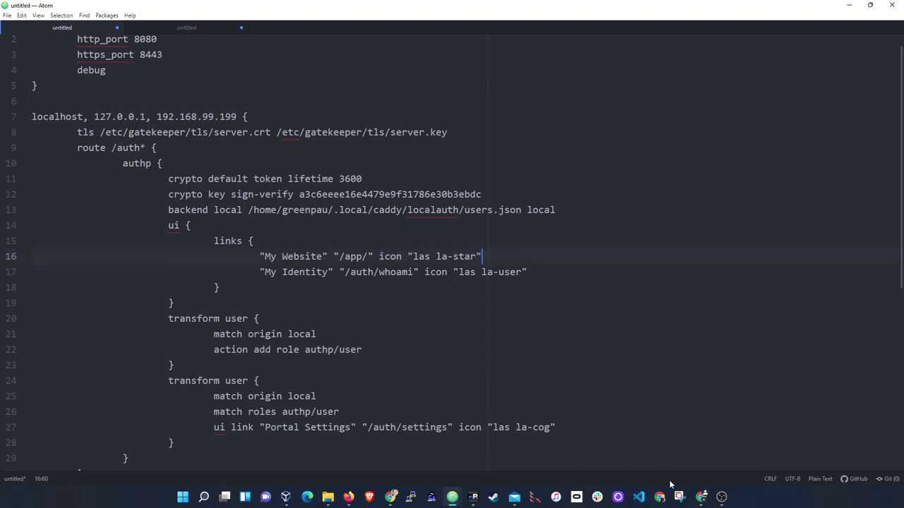
click(701, 497)
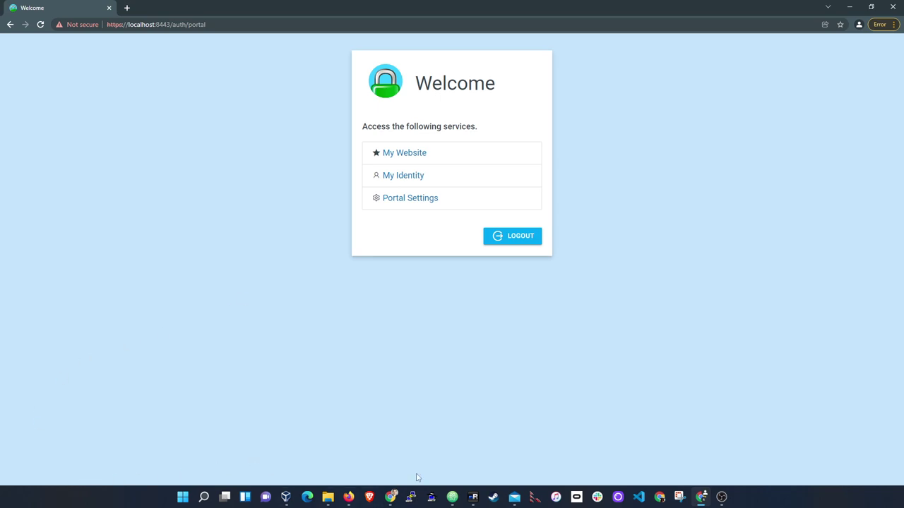
- Switch to Atom and highlight the ui block and the second transform user block in the Caddyfile copy
mouse_move(457, 497)
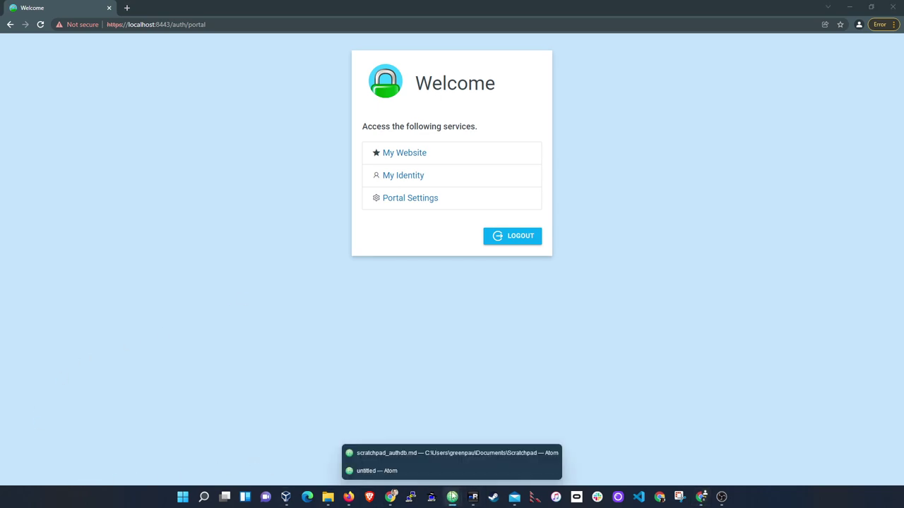
click(459, 470)
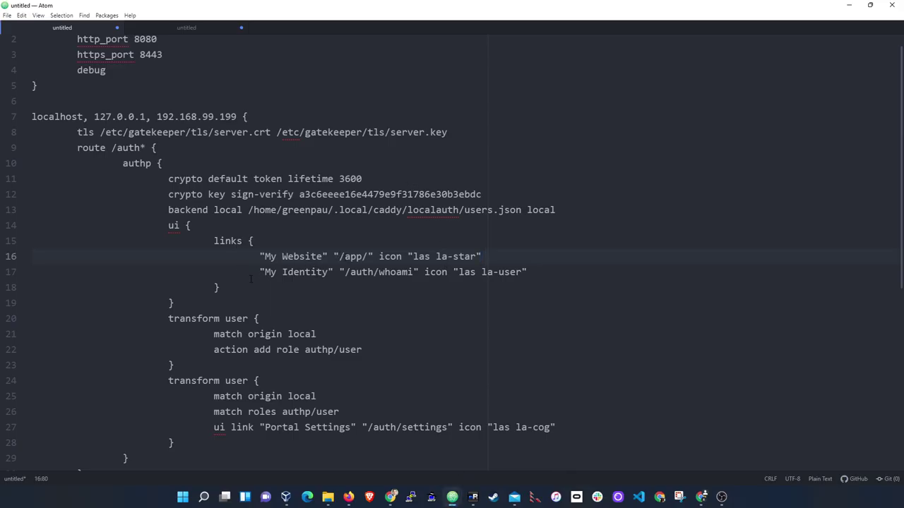
drag(243, 296, 36, 225)
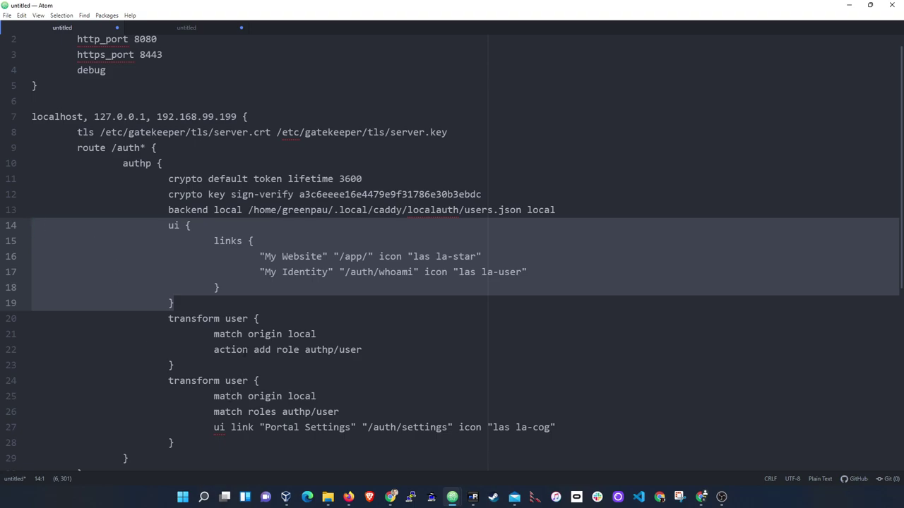
scroll(452, 254, down, 1)
drag(188, 397, 27, 339)
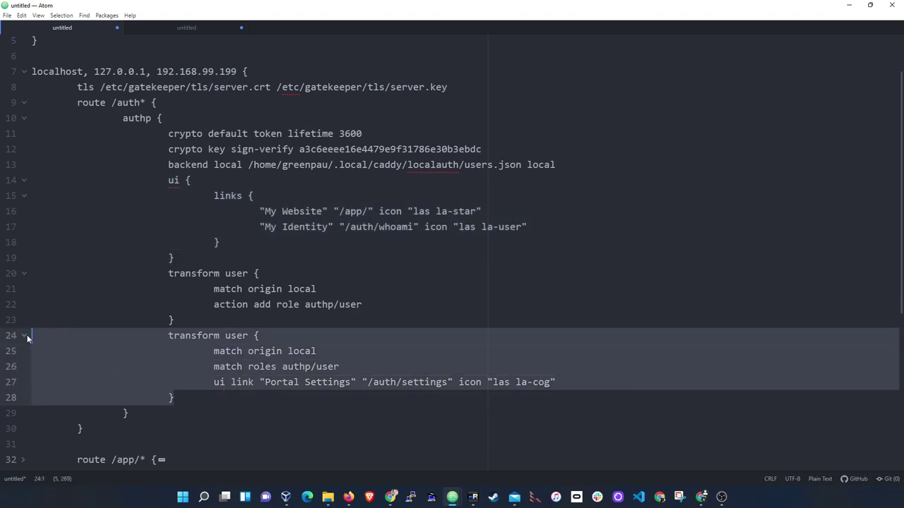
click(283, 351)
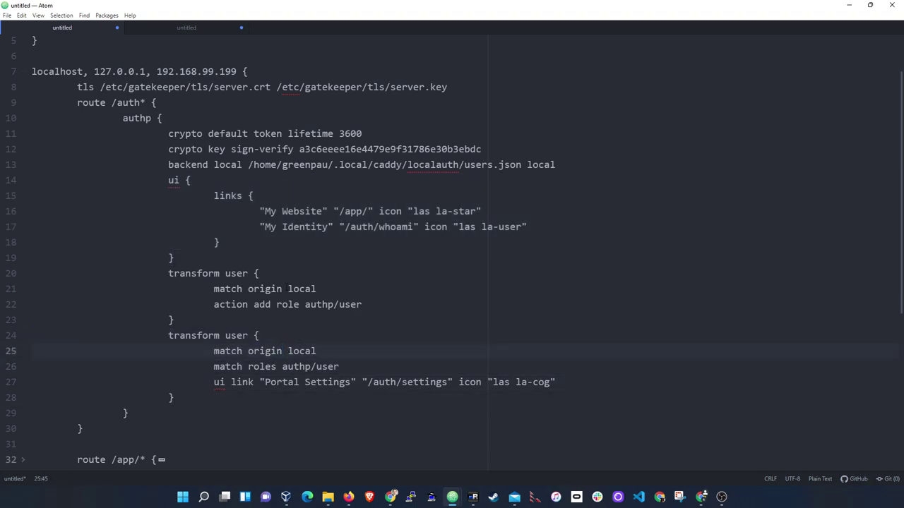
- Highlight the backend local directive and the match origin local line of the second transform user block
click(227, 165)
double_click(227, 164)
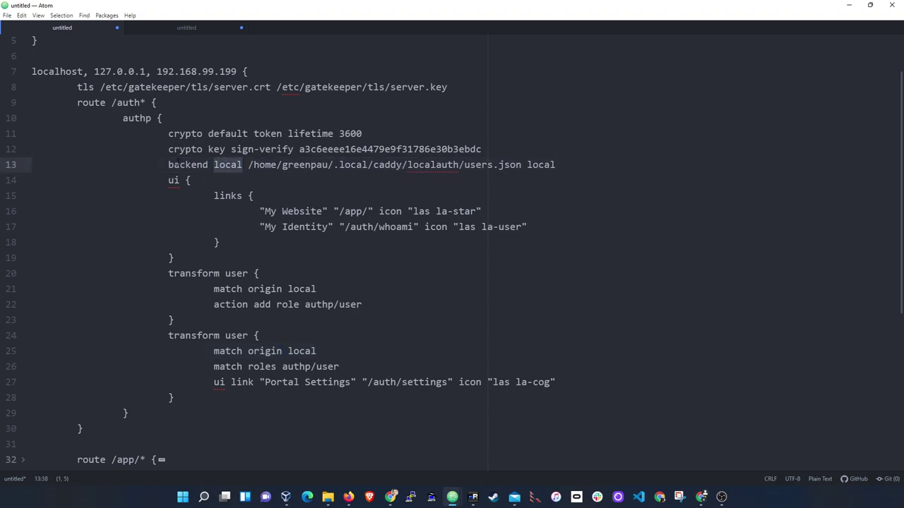
drag(168, 165, 243, 165)
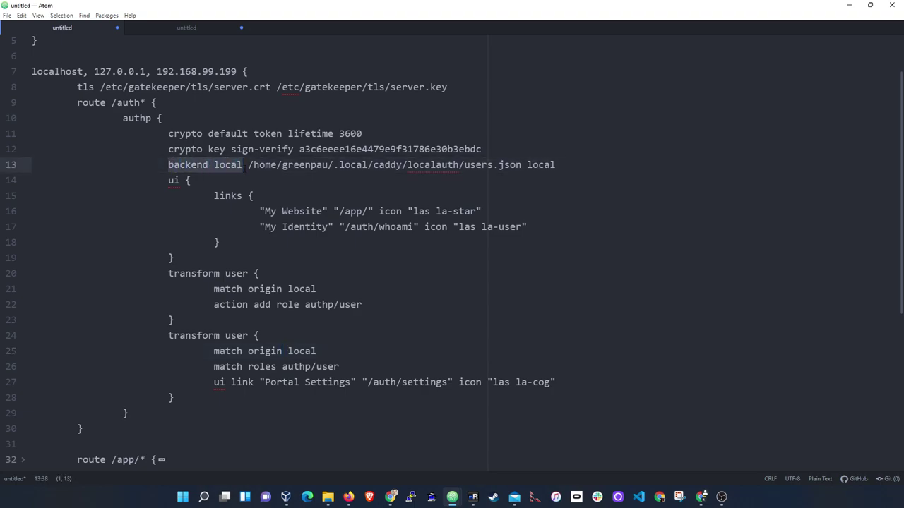
click(325, 351)
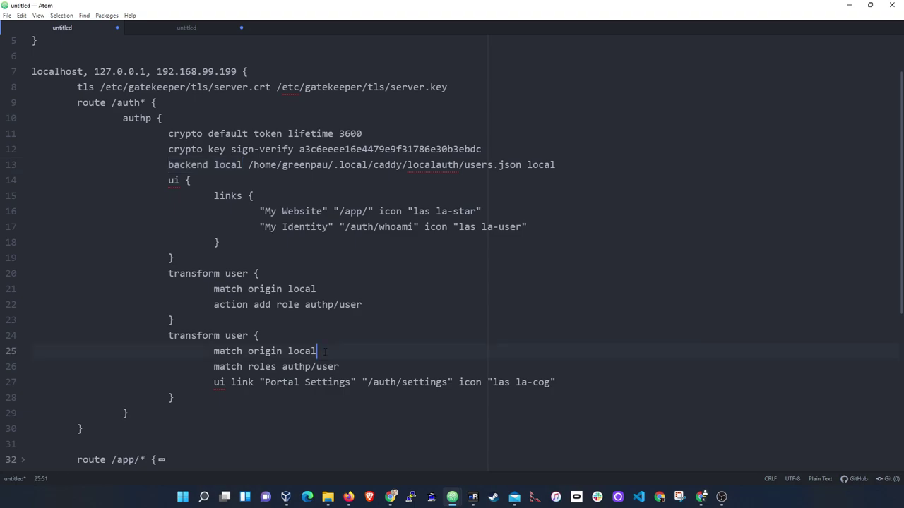
drag(325, 350, 211, 351)
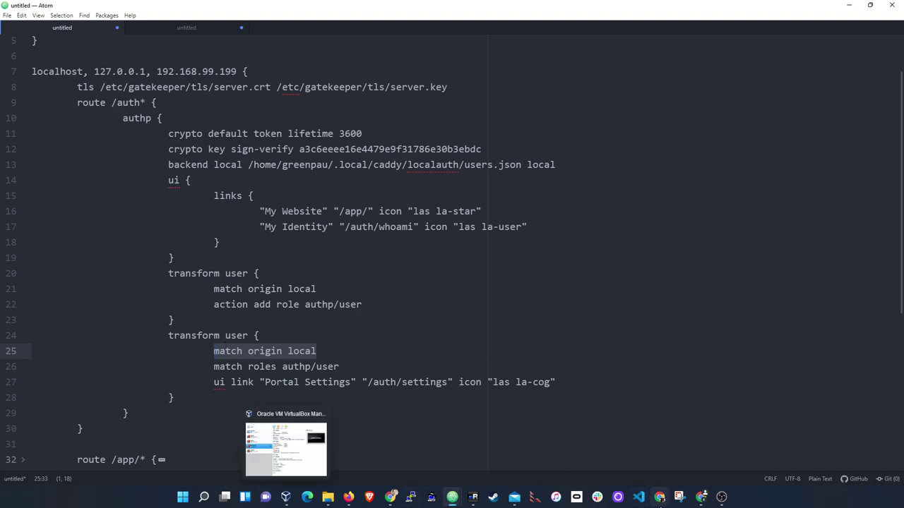
- Switch to Chrome, open the My Identity page and highlight the addr and iss fields of the user identity
click(706, 502)
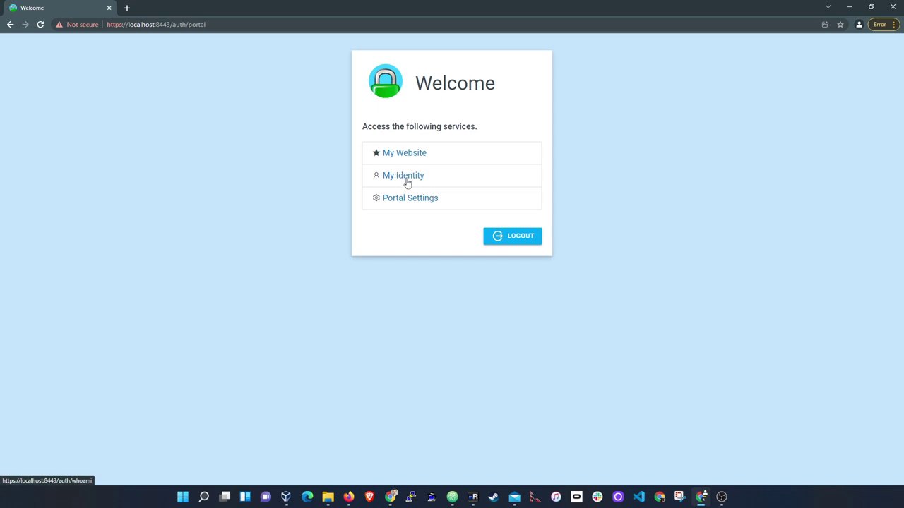
click(408, 183)
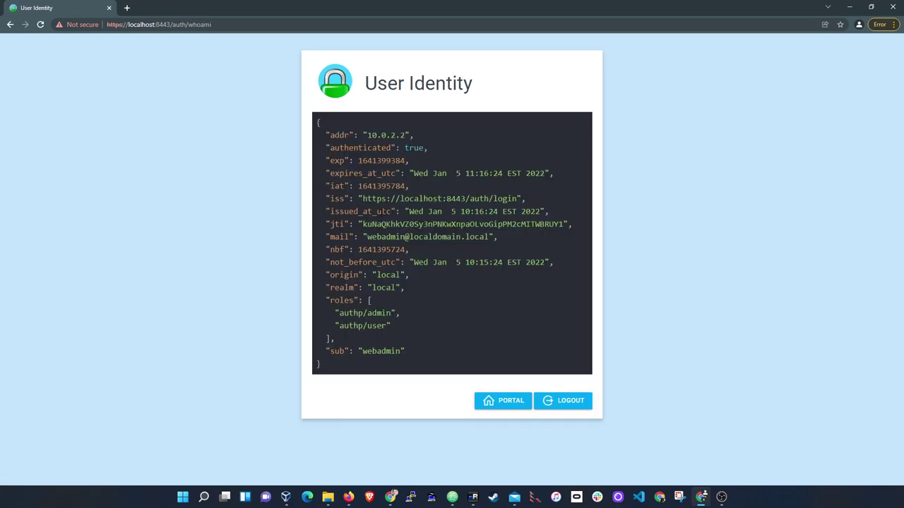
drag(316, 120, 348, 365)
click(369, 148)
triple_click(387, 134)
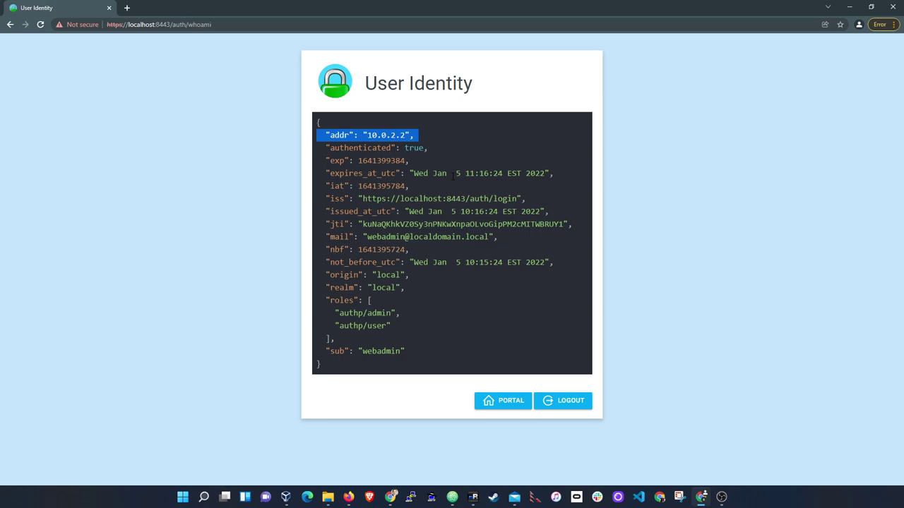
drag(317, 199, 530, 199)
double_click(337, 199)
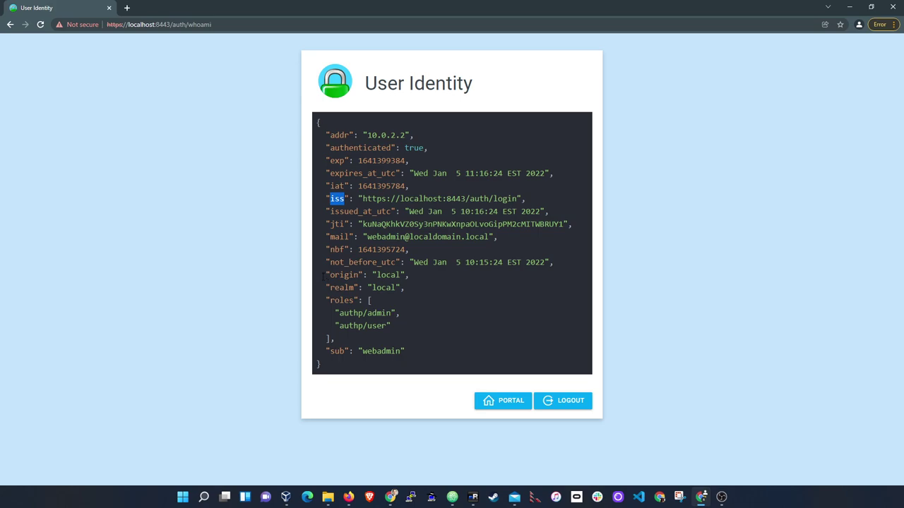
- Highlight the origin and realm fields in the User Identity data, ending with only the origin line selected
drag(322, 276, 293, 280)
click(417, 291)
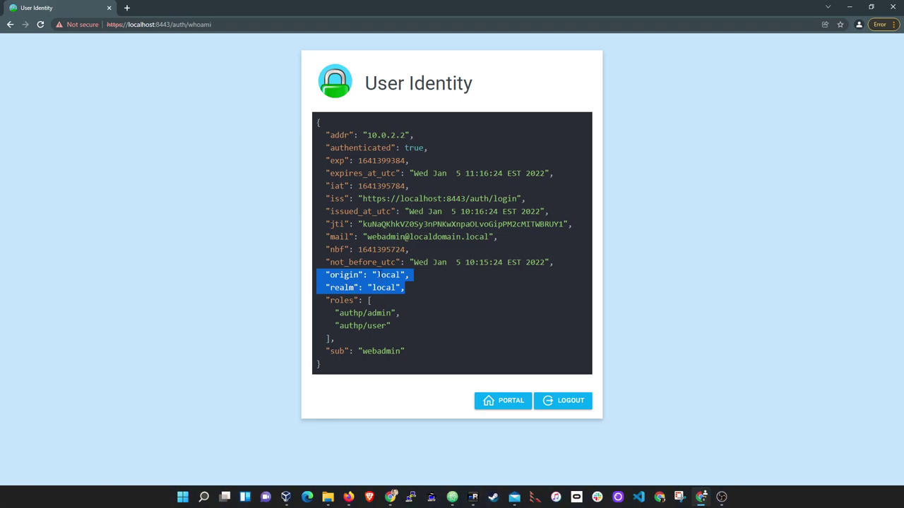
triple_click(373, 277)
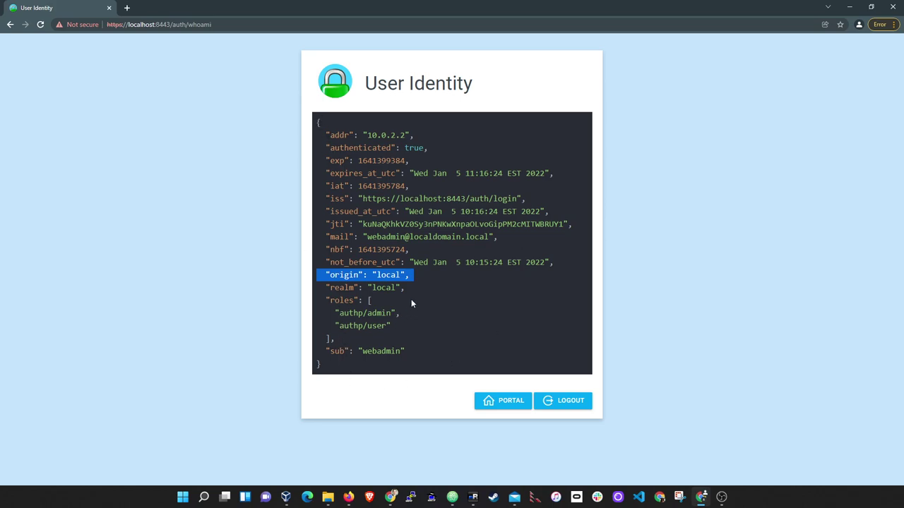
click(391, 281)
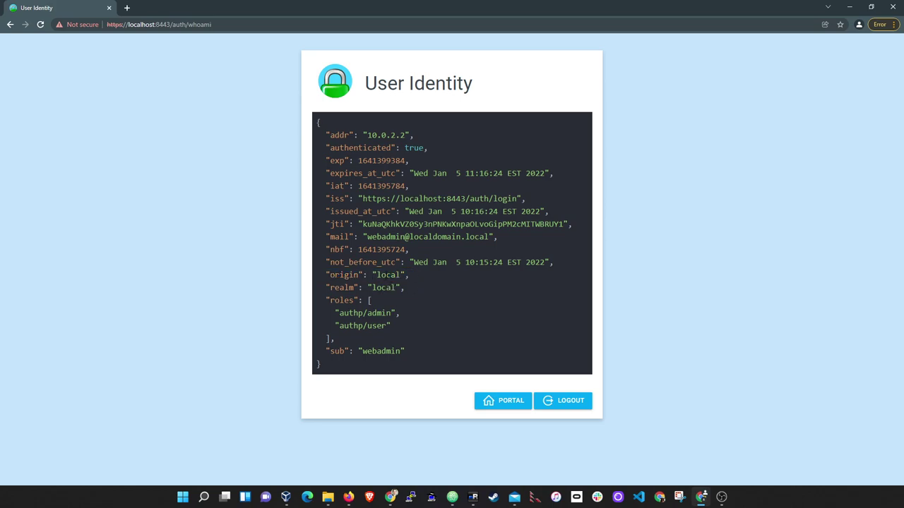
triple_click(385, 275)
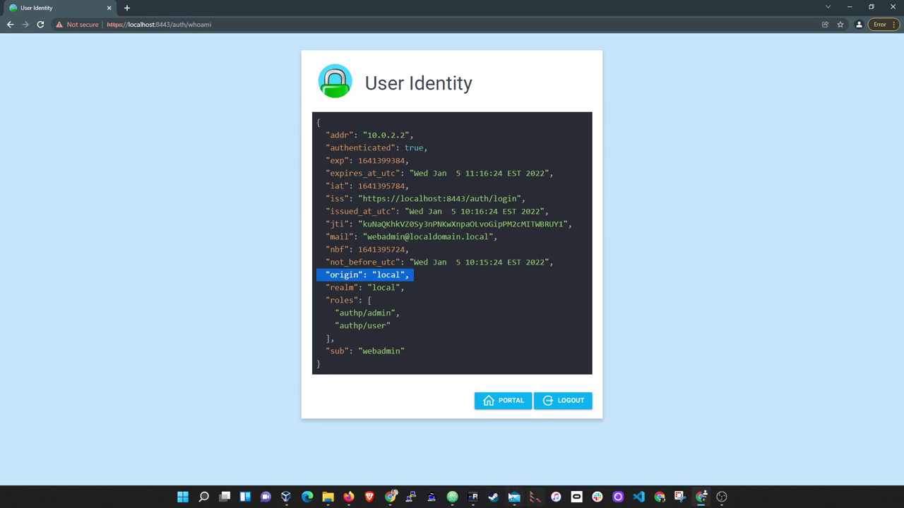
- Switch to Atom and highlight the authp/user role in the first transform user block
click(452, 497)
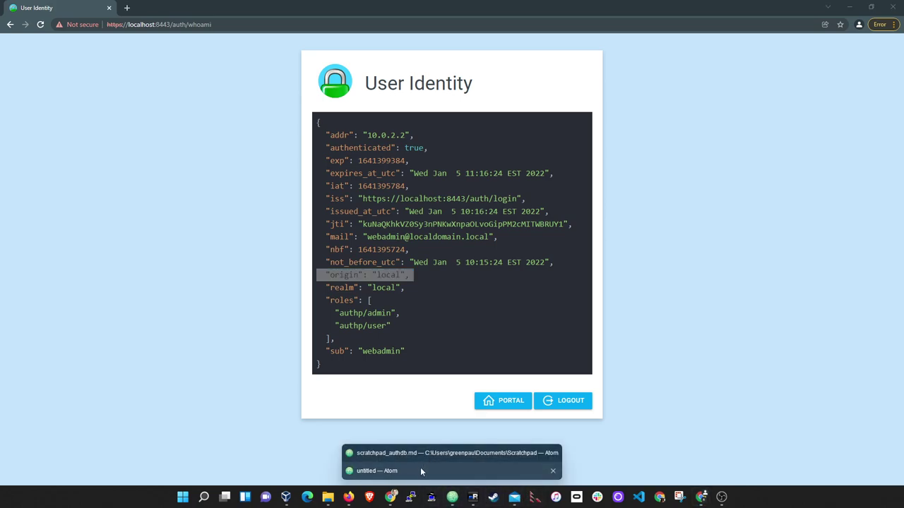
click(420, 467)
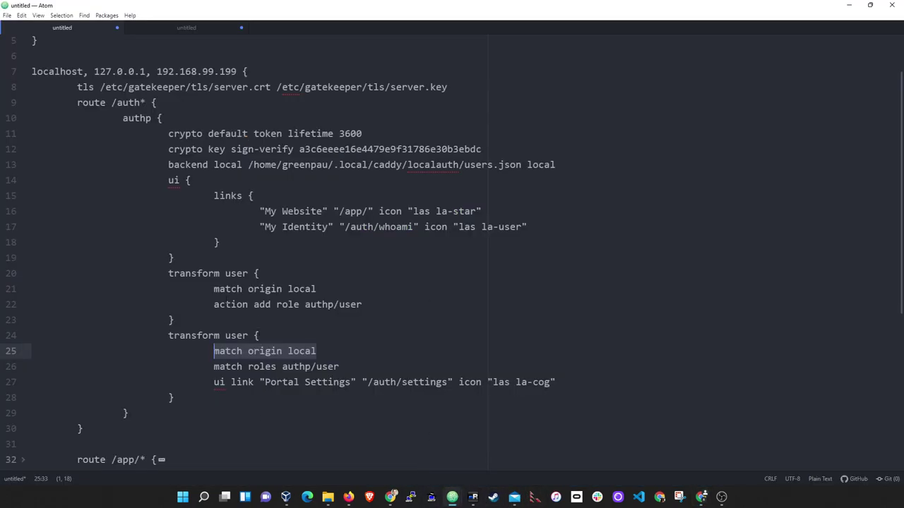
drag(204, 289, 305, 304)
click(380, 305)
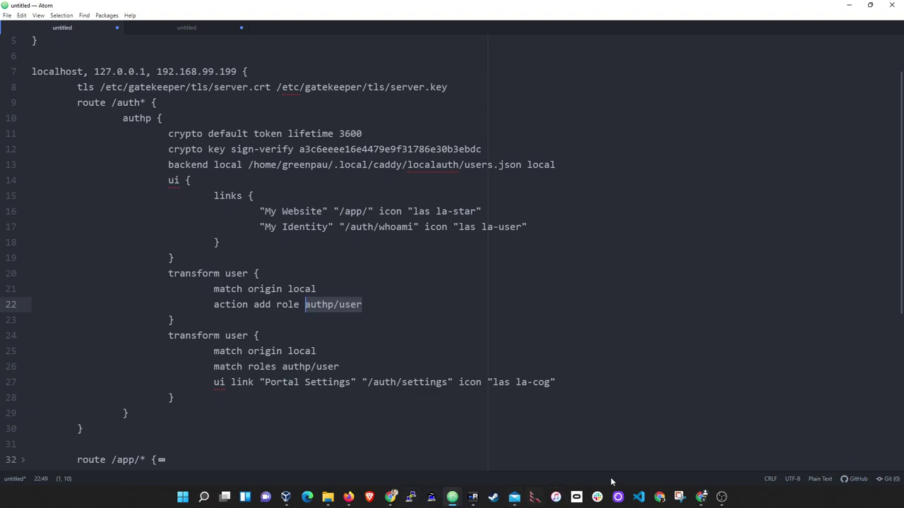
- Switch to Chrome and highlight the authp/admin and authp/user entries in the roles list of the User Identity data
click(701, 496)
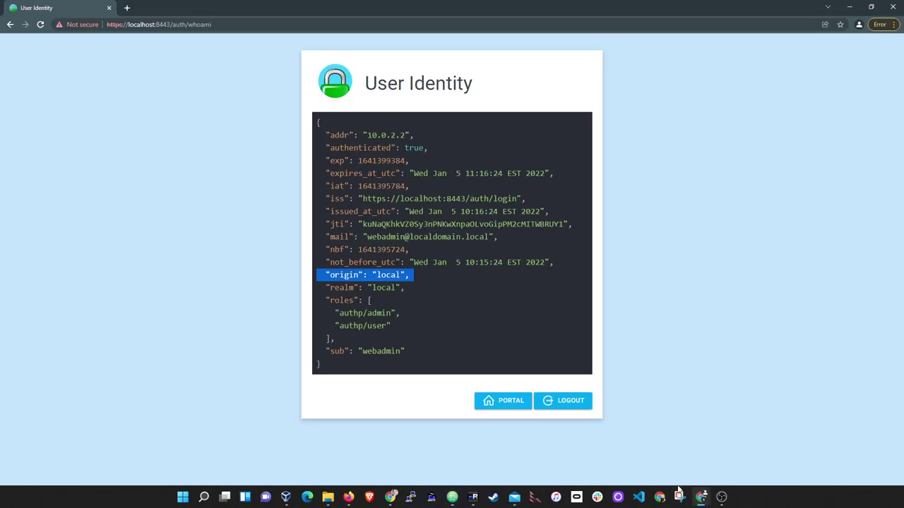
click(346, 335)
drag(338, 330, 335, 340)
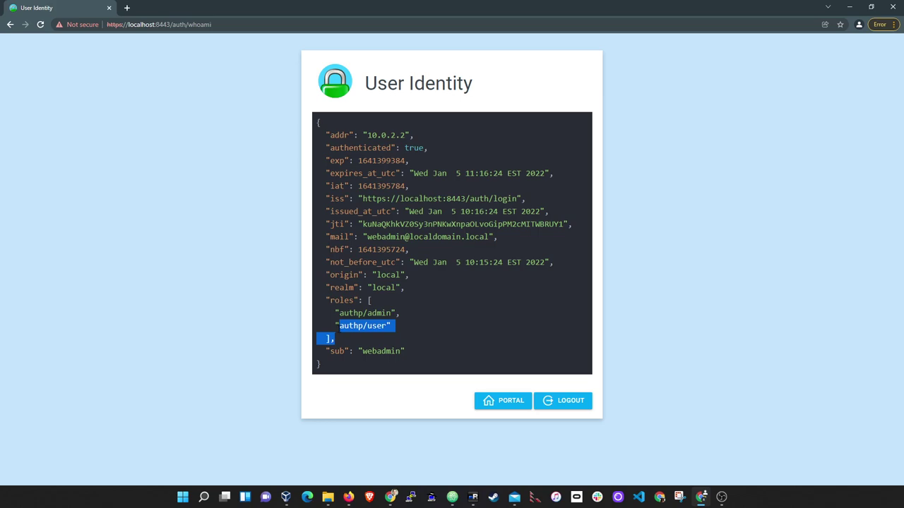
click(384, 326)
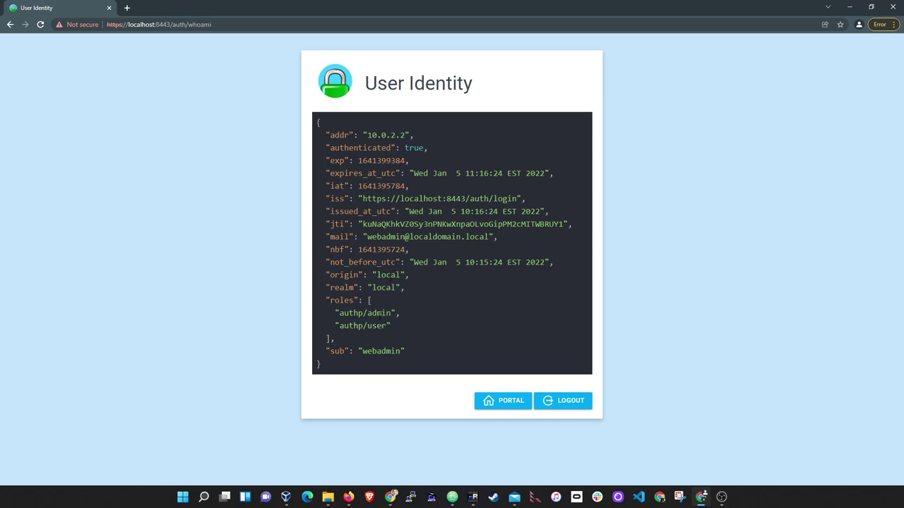
drag(339, 313, 395, 313)
click(379, 326)
mouse_move(325, 324)
mouse_down()
mouse_move(416, 324)
mouse_move(335, 326)
mouse_up()
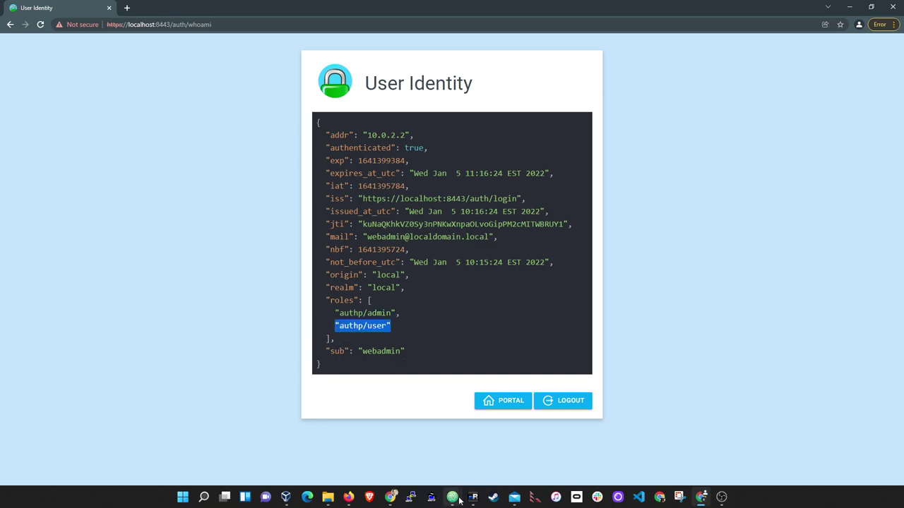
- Switch to Atom and highlight the second transform user block's opening line and its Portal Settings link title
mouse_move(459, 500)
click(459, 466)
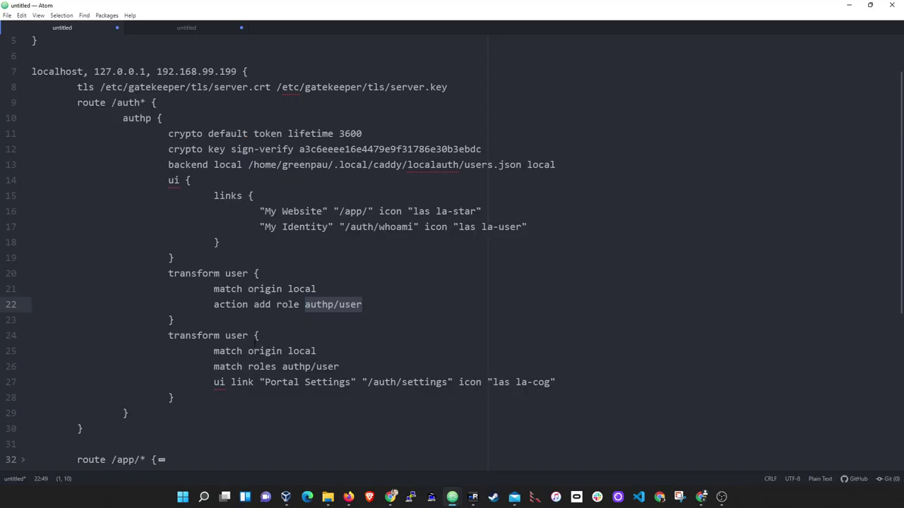
click(237, 336)
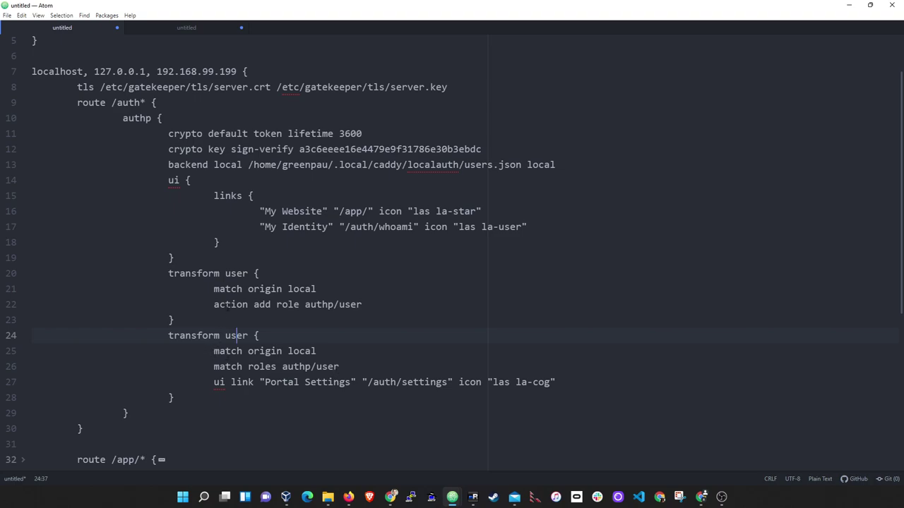
drag(214, 305, 316, 289)
click(260, 336)
drag(170, 335, 260, 335)
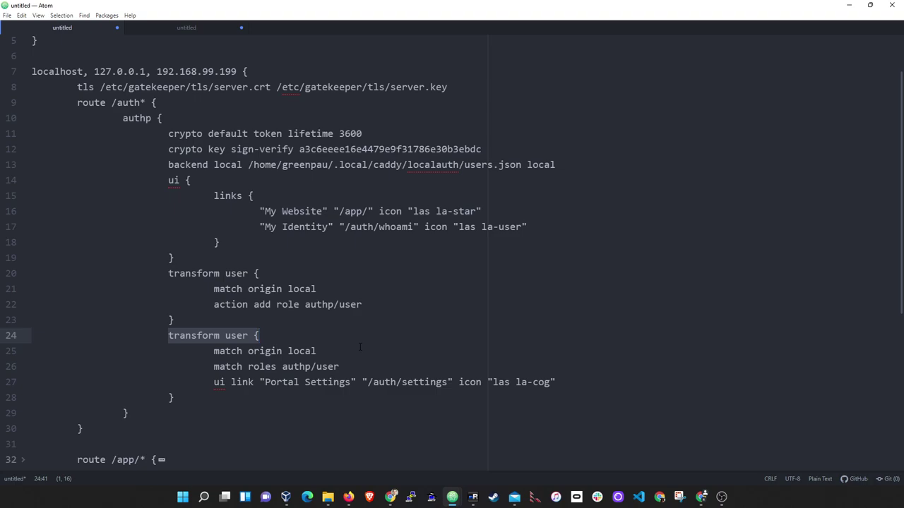
drag(340, 367, 350, 382)
click(264, 382)
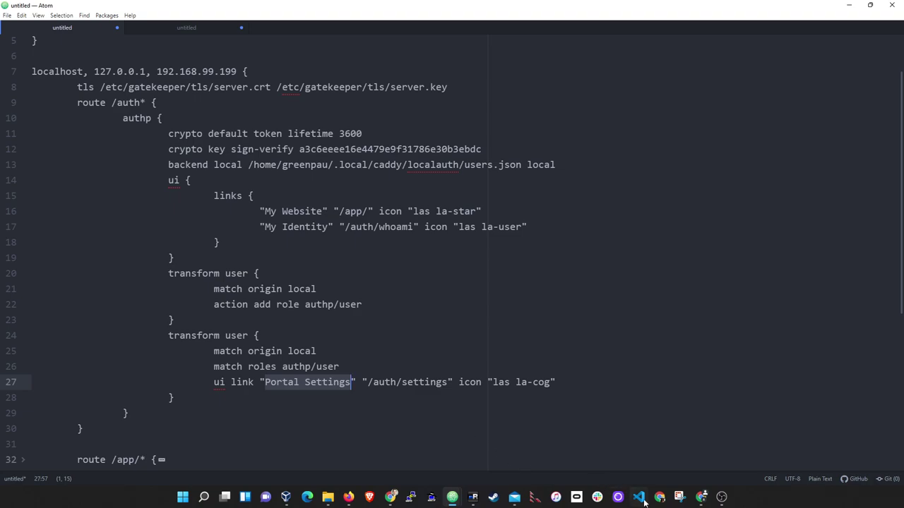
- Switch to Chrome, return from User Identity to the portal page and highlight the Portal Settings link
click(701, 496)
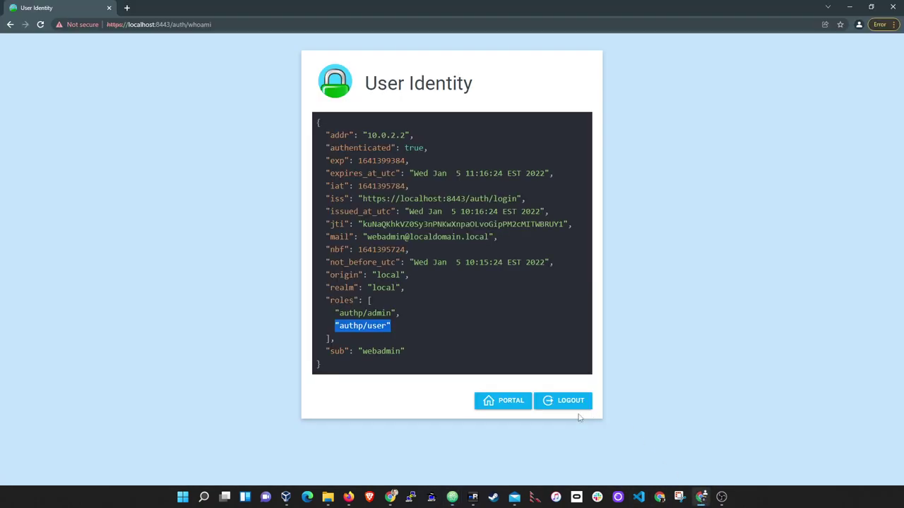
click(502, 402)
drag(450, 203, 381, 199)
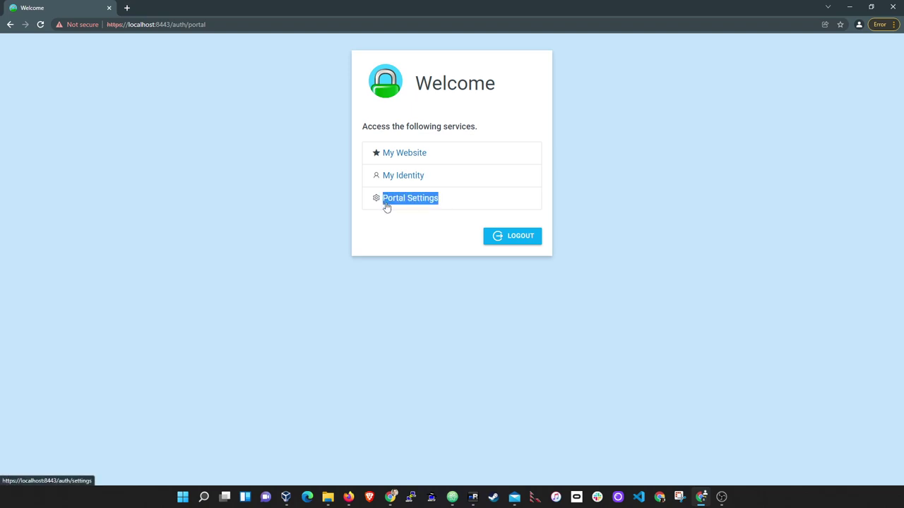
- Open Portal Settings, view its Password, Connected Accounts and General pages, and return to the portal page
click(390, 205)
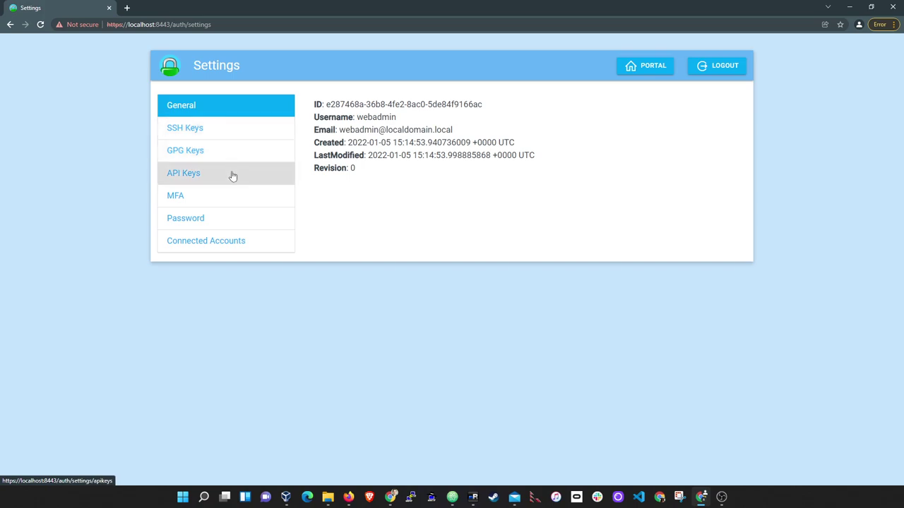
click(248, 221)
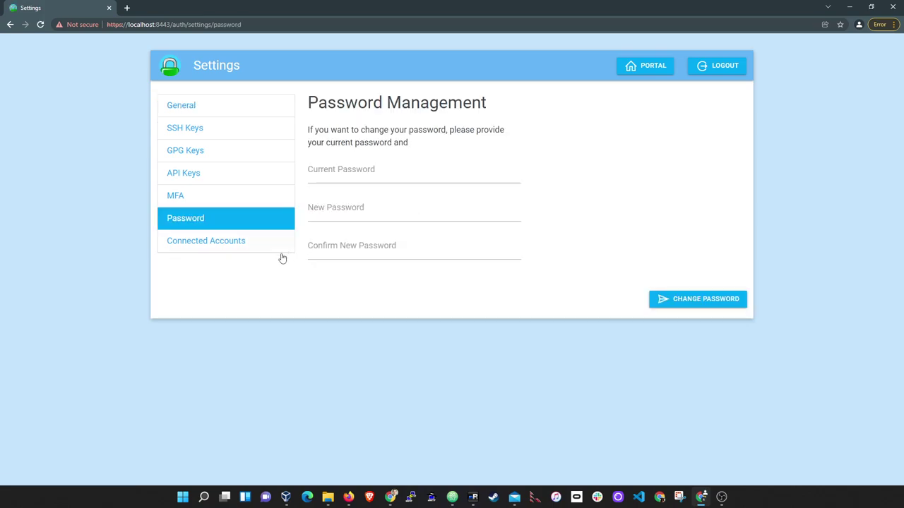
click(247, 244)
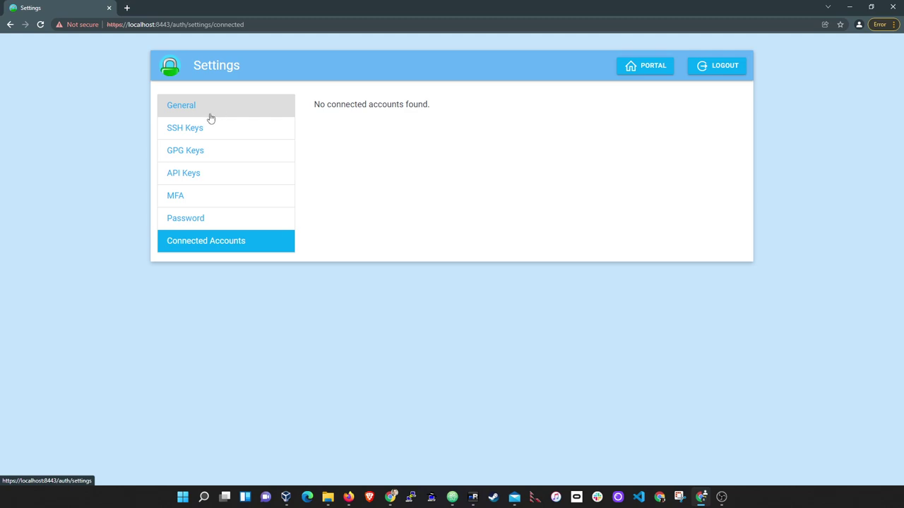
click(259, 106)
click(668, 66)
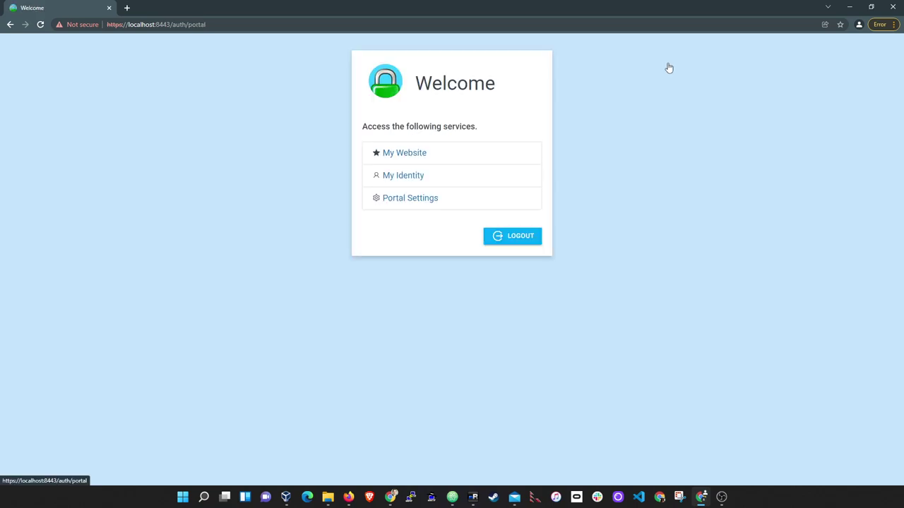
- Switch to Atom and highlight the backend local directive with its users.json path in the authp block
mouse_move(451, 494)
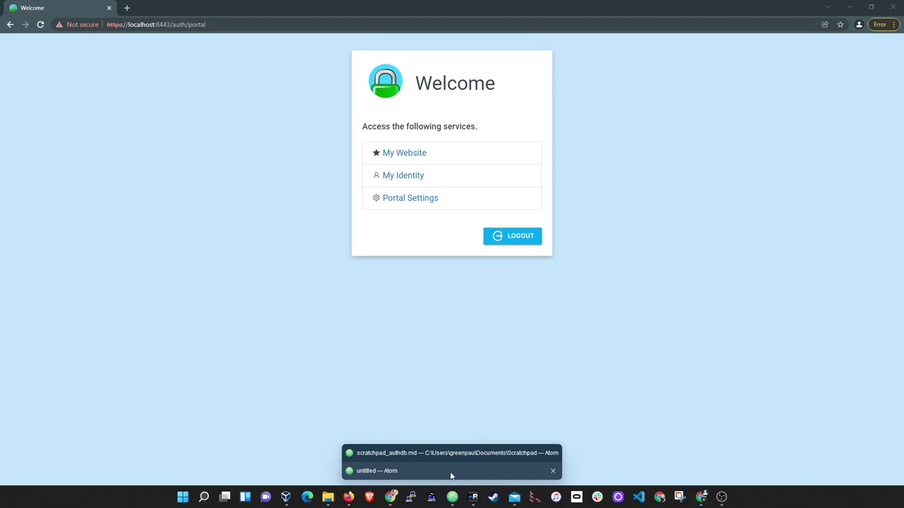
click(450, 474)
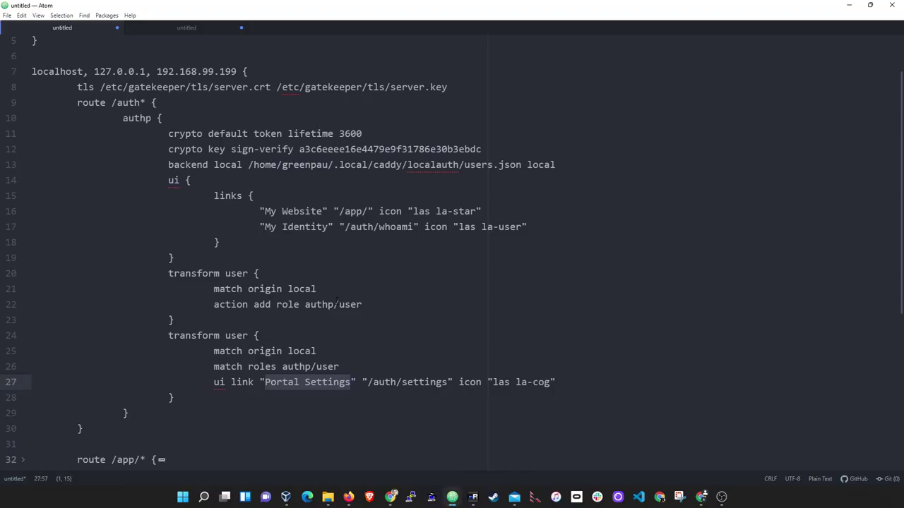
click(328, 416)
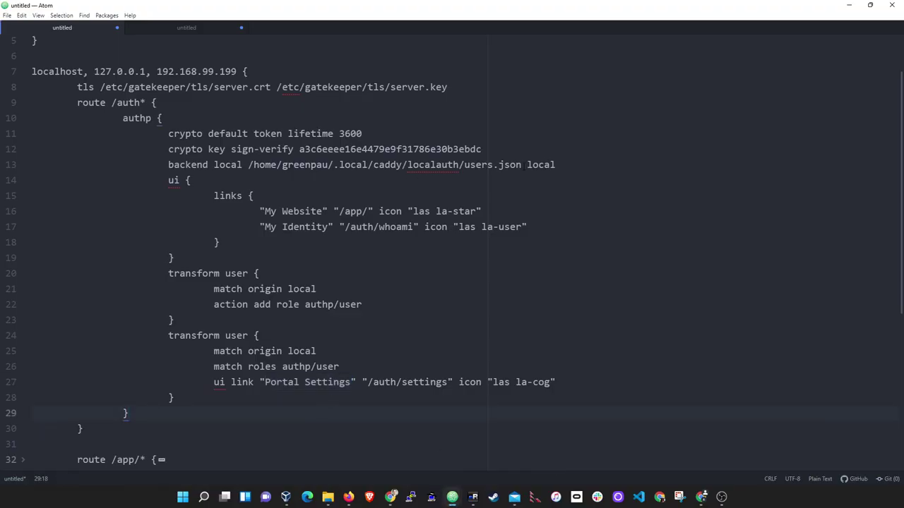
drag(524, 165, 168, 165)
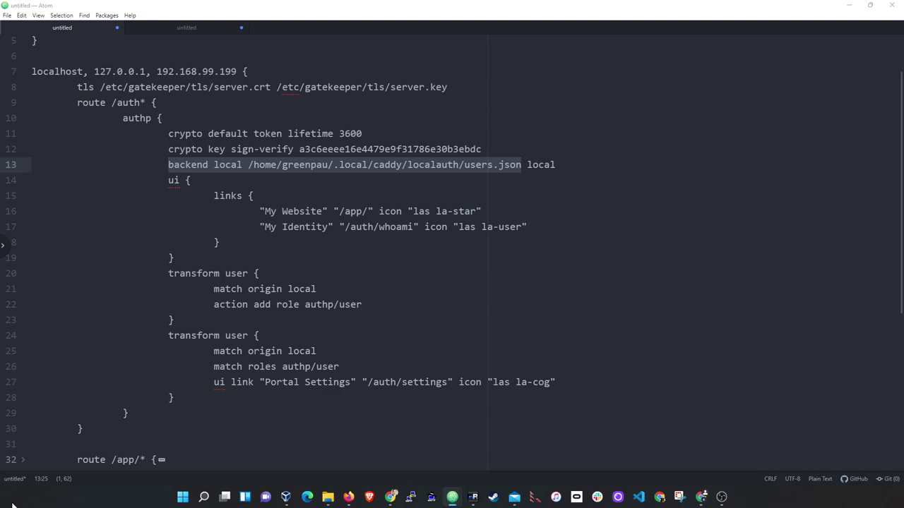
- Switch to Chrome, open Password Management in Portal Settings and fill in the current account password
click(701, 496)
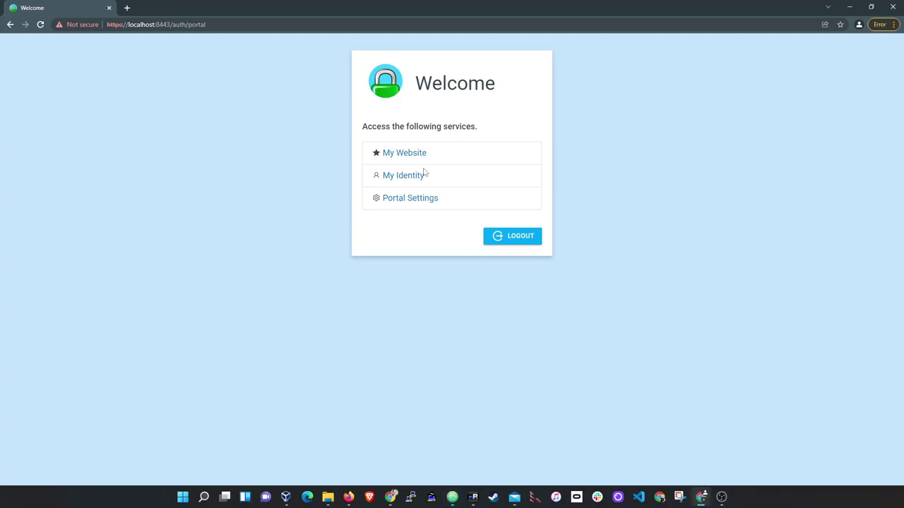
click(403, 201)
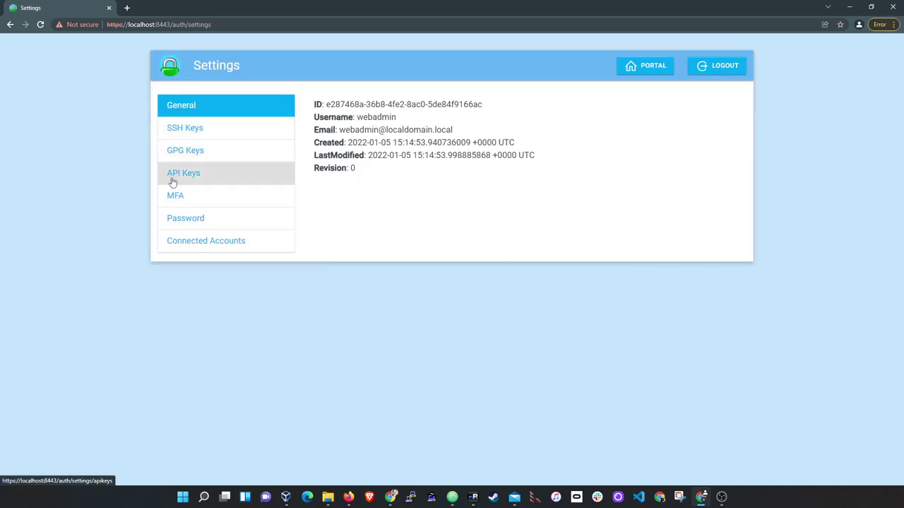
click(178, 220)
click(386, 170)
key(ctrl+v)
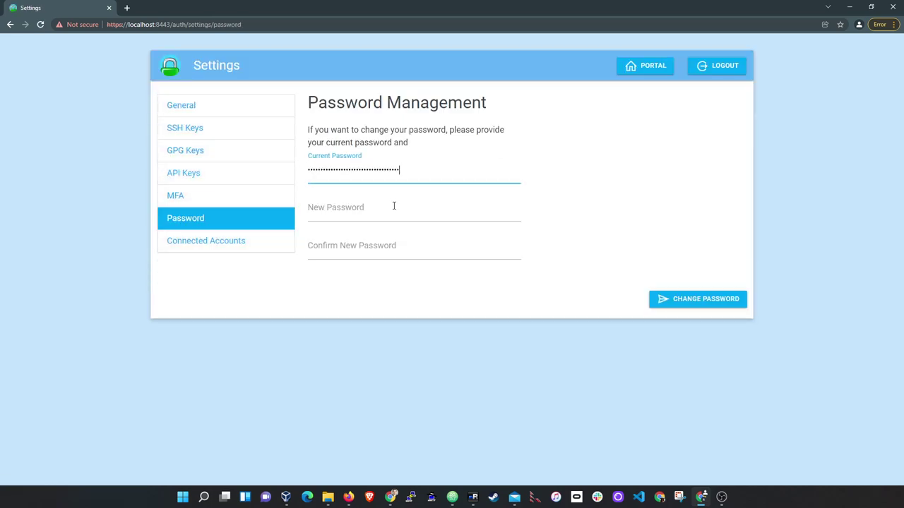
- Enter the new account password, repeat it in the Confirm New Password field and submit the password change
click(387, 207)
key(alt+Tab)
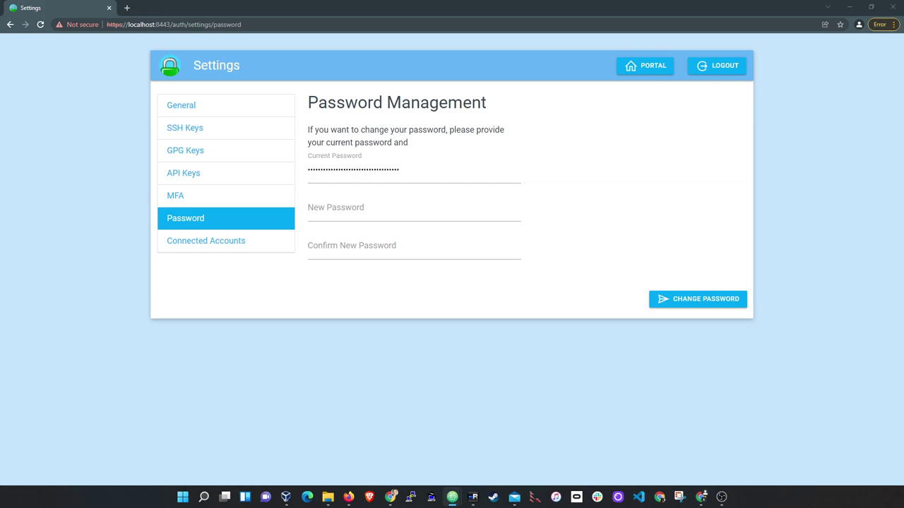
click(354, 214)
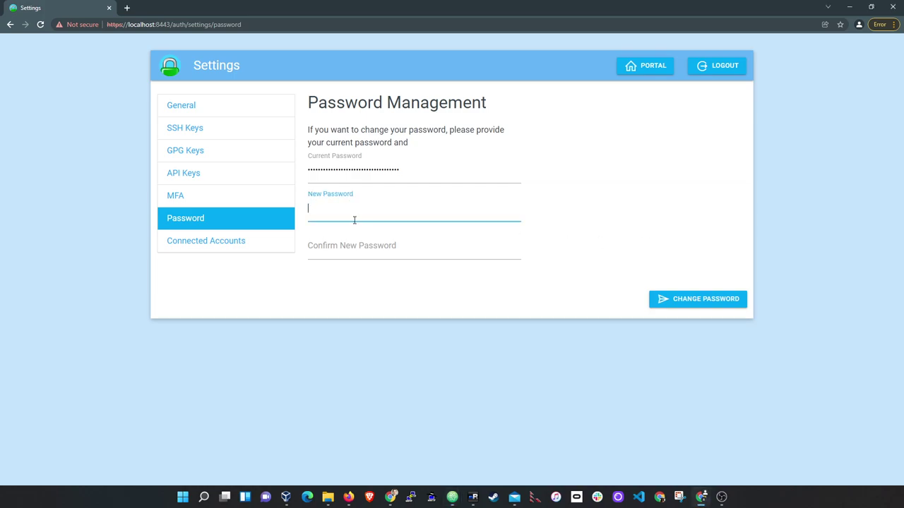
key(ctrl+v)
click(333, 244)
key(ctrl+v)
click(706, 300)
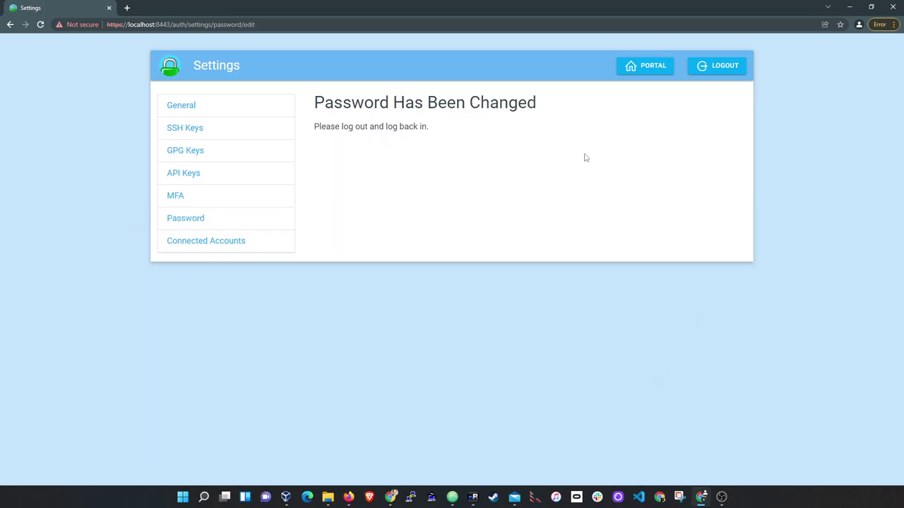
- Log out of the portal and sign back in as webadmin with the account password
click(715, 71)
click(484, 134)
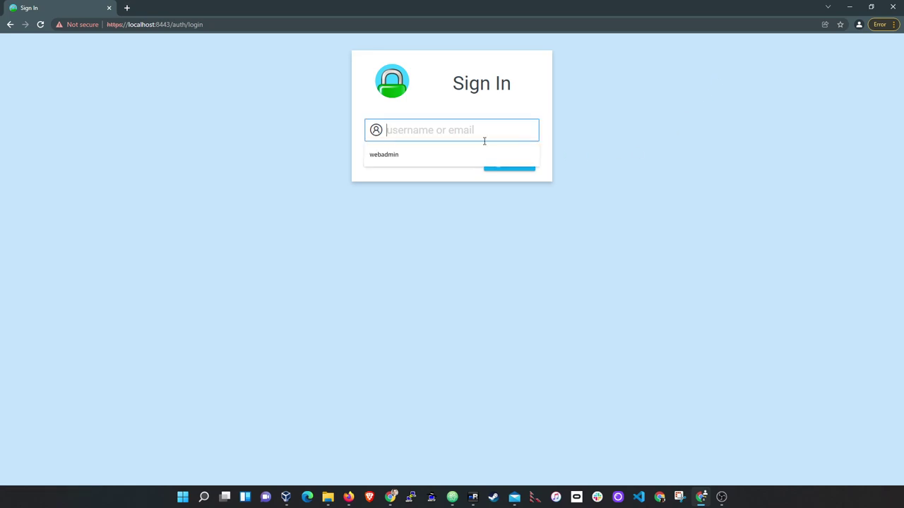
click(484, 151)
click(496, 163)
click(476, 163)
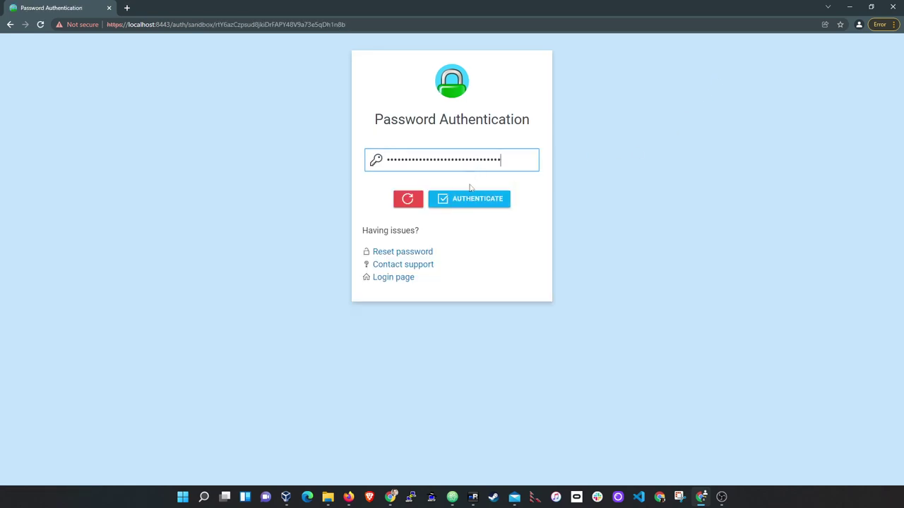
click(493, 203)
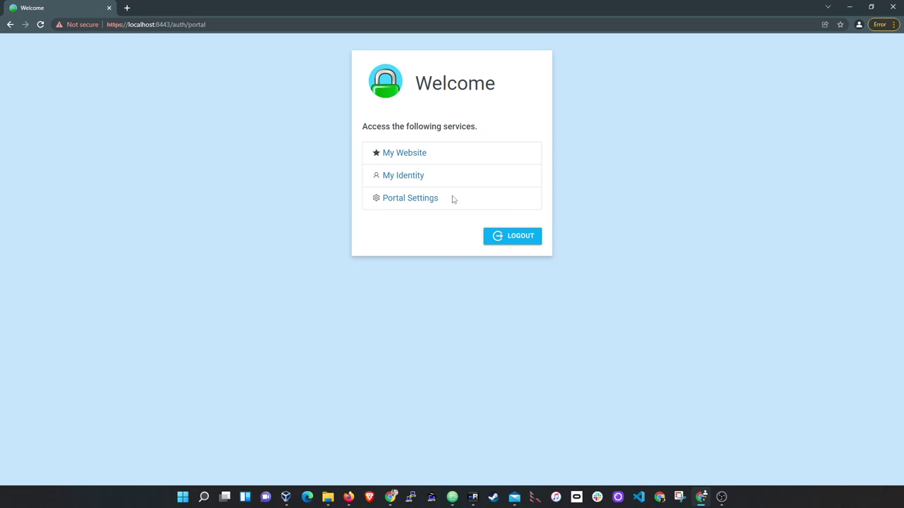
- Open My Identity, and switch to Atom and highlight the crypto default token lifetime 3600 line
click(409, 181)
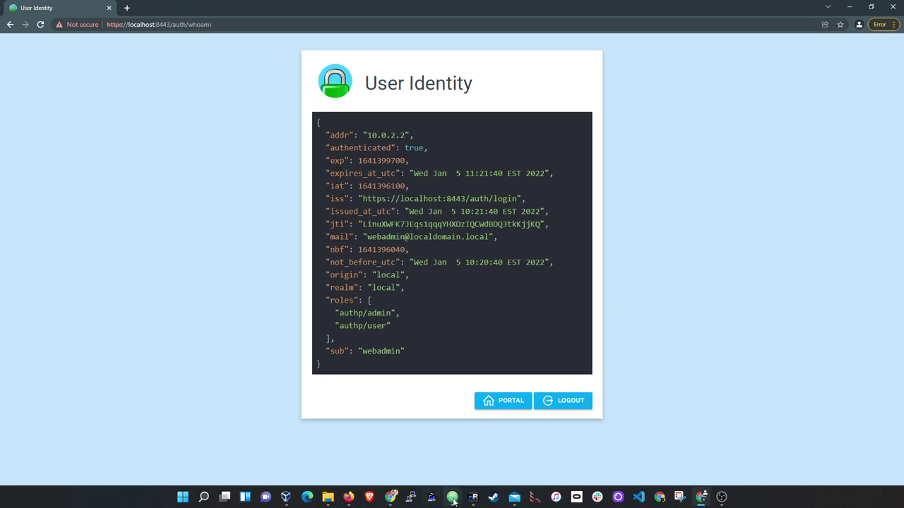
mouse_move(452, 497)
click(439, 467)
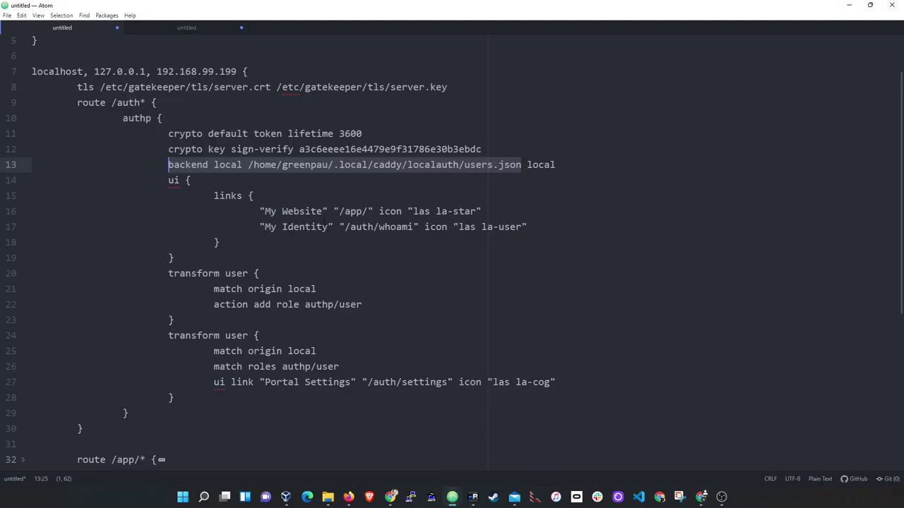
triple_click(255, 134)
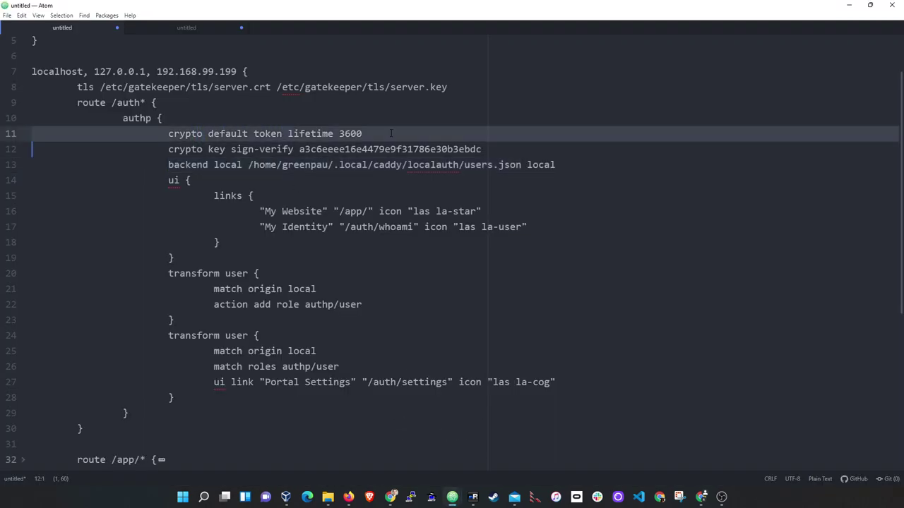
- Switch to Chrome, highlight the exp, expires_at_utc and issued_at_utc entries in the User Identity data, and return to the portal page
mouse_move(390, 497)
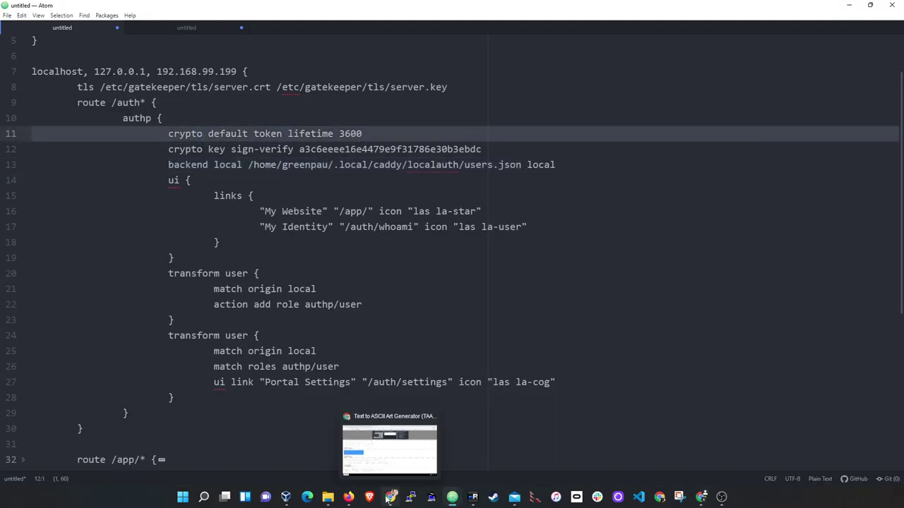
click(701, 501)
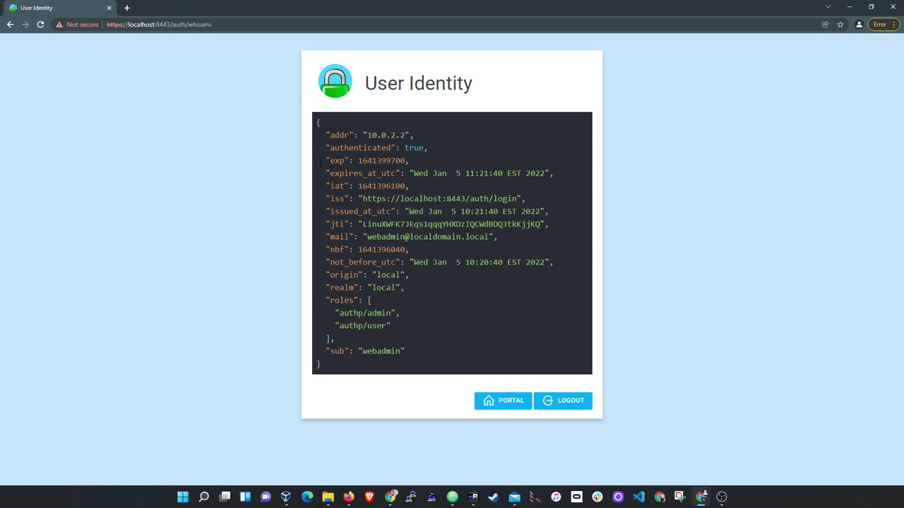
drag(320, 163, 466, 164)
triple_click(453, 174)
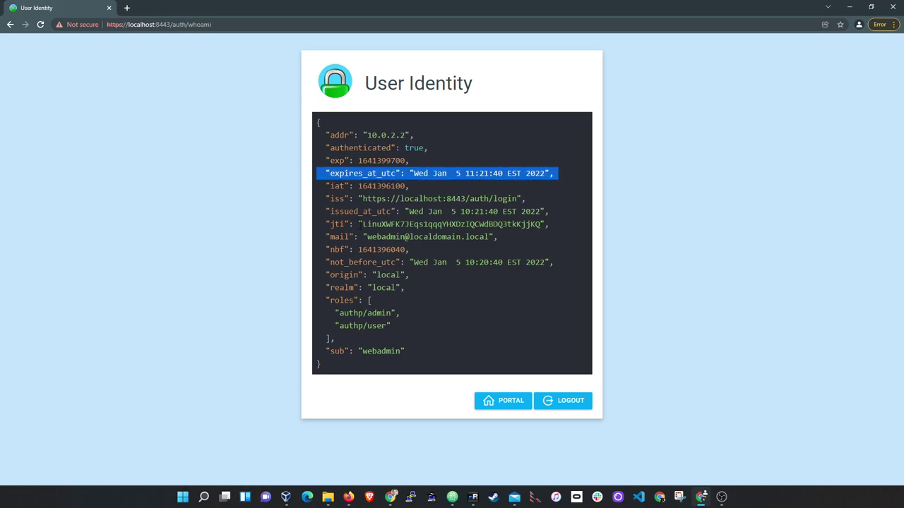
triple_click(480, 211)
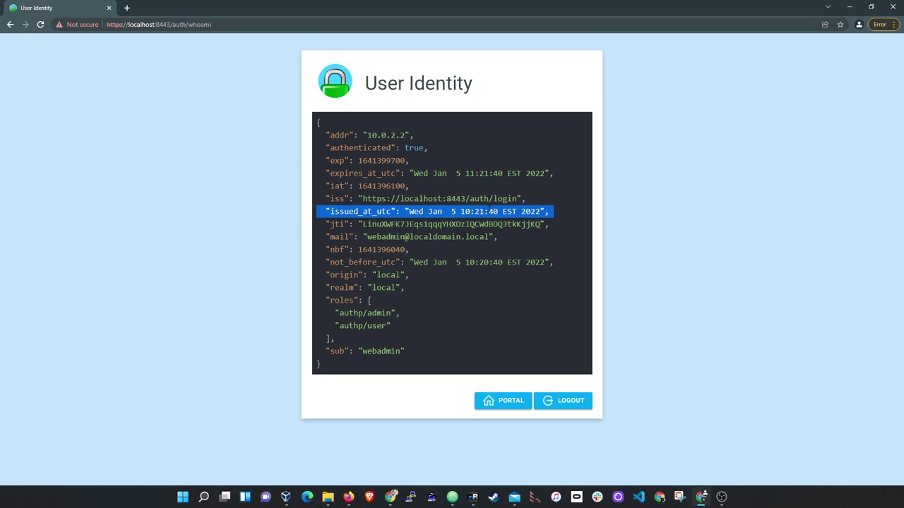
double_click(480, 211)
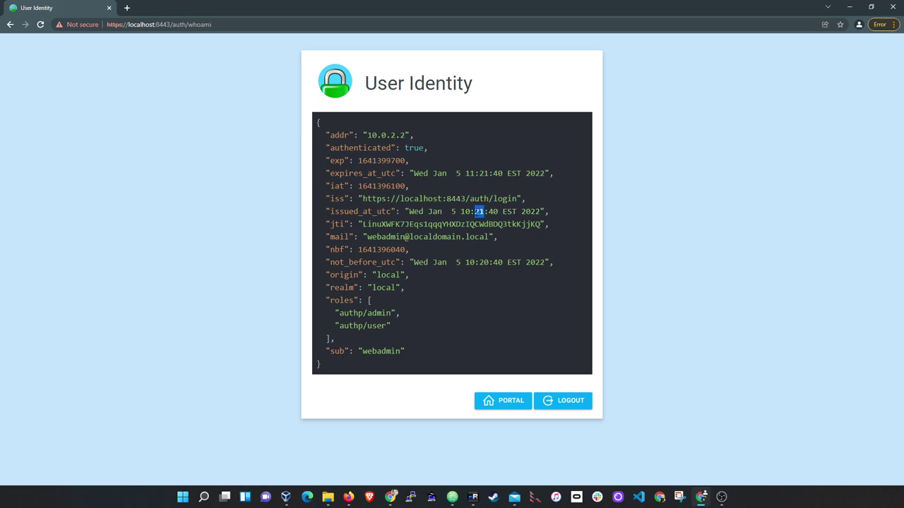
triple_click(354, 177)
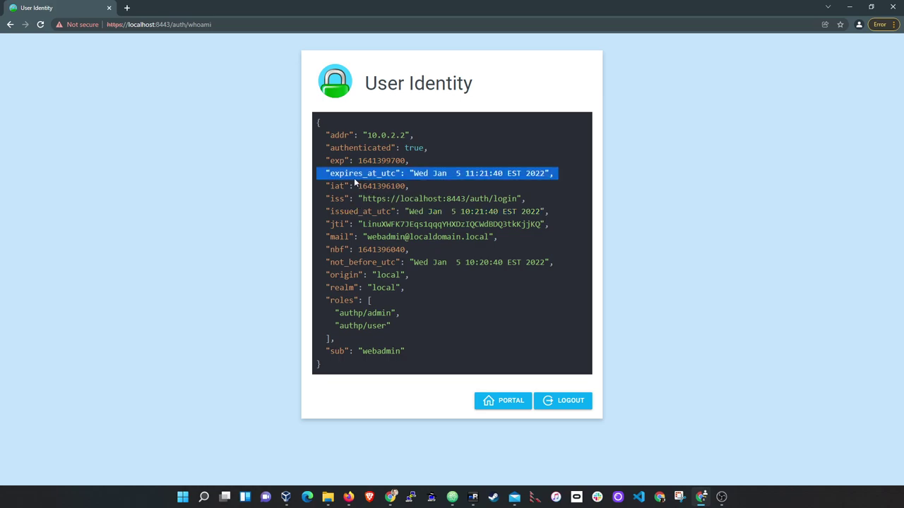
double_click(483, 174)
triple_click(482, 174)
click(496, 408)
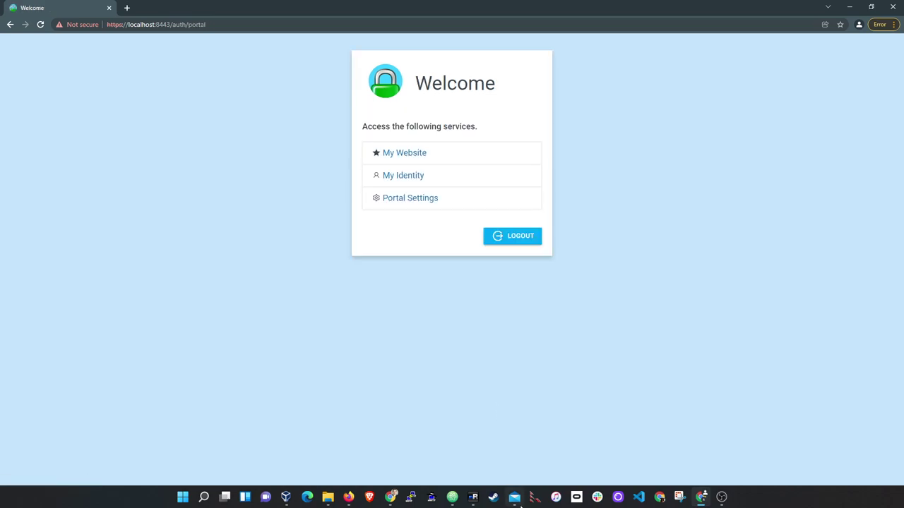
- Switch to Atom and highlight the whole route /auth* block
mouse_move(453, 499)
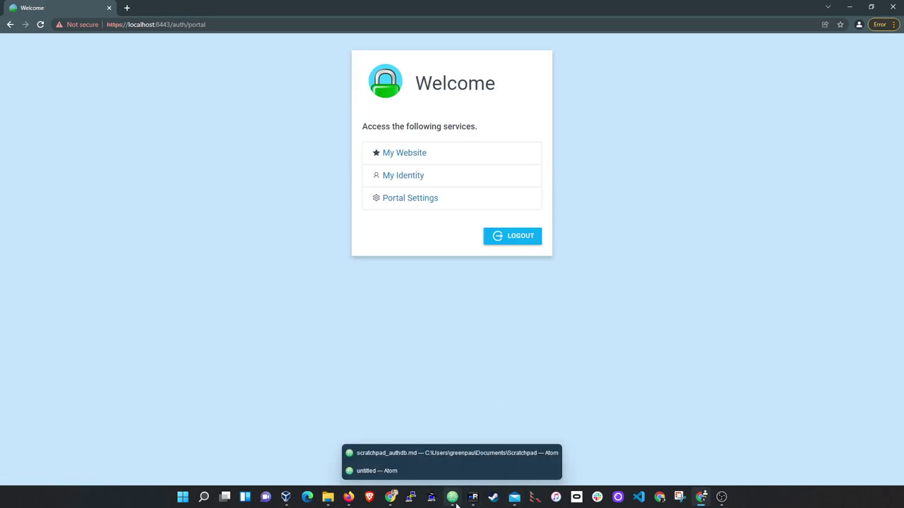
click(444, 470)
scroll(267, 415, down, 1)
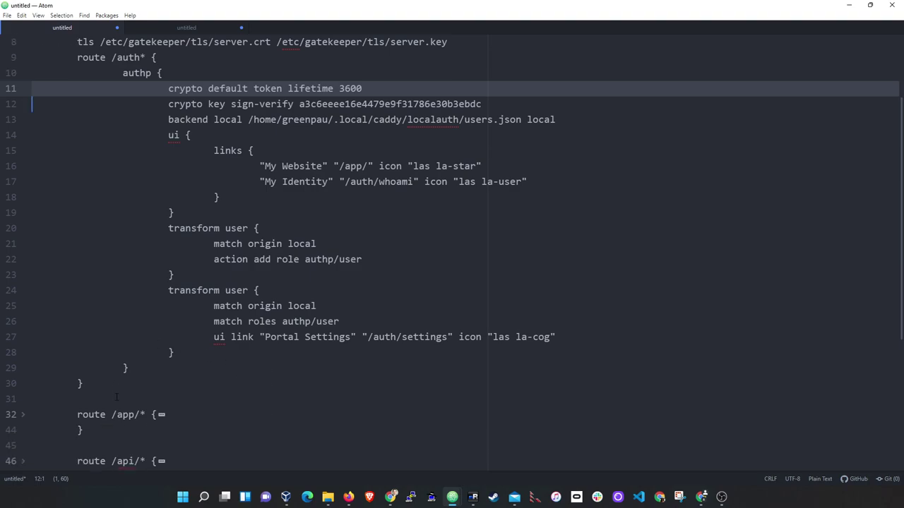
drag(116, 397, 9, 57)
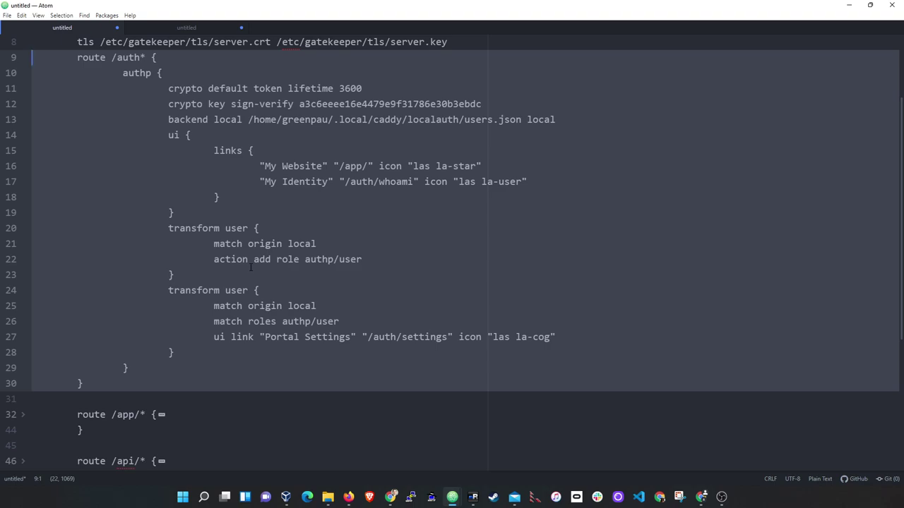
- Copy the users.json file path from the backend local line
click(535, 135)
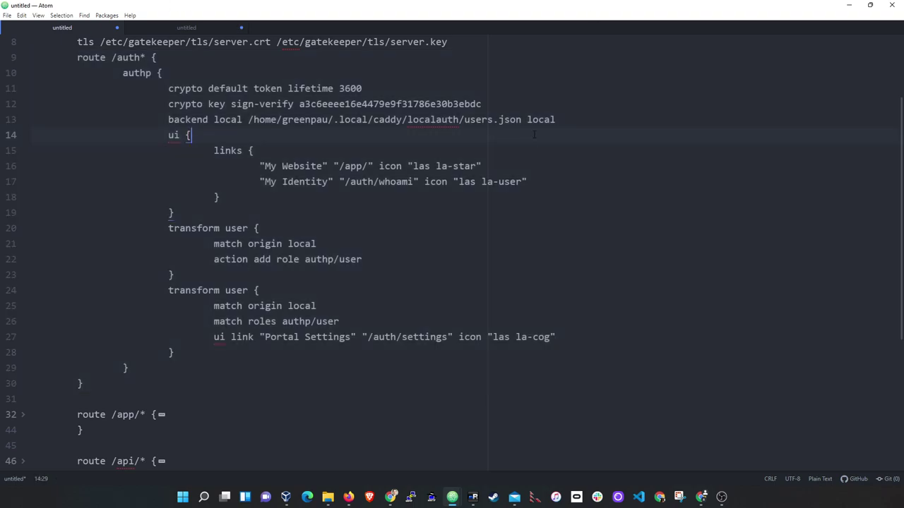
drag(523, 120, 248, 120)
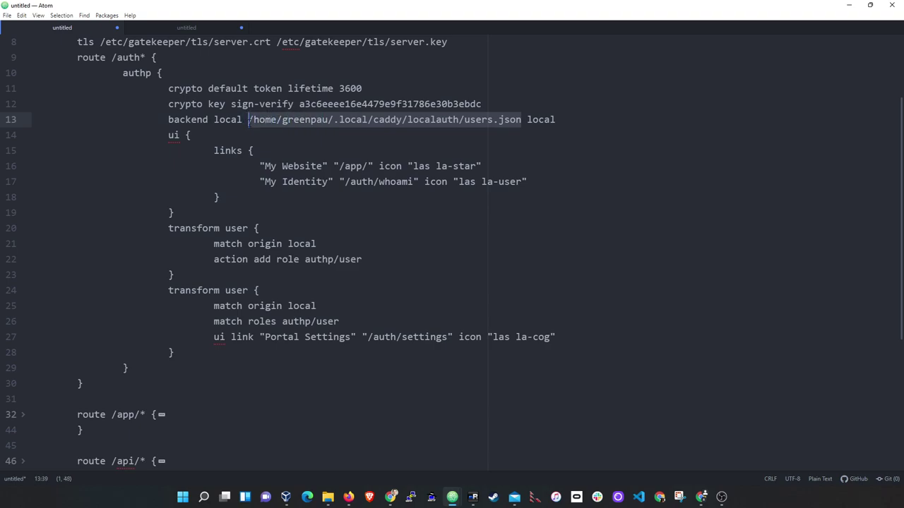
- Switch to mRemoteNG, stop the running Caddy server and add several blank prompt lines in the terminal
click(470, 498)
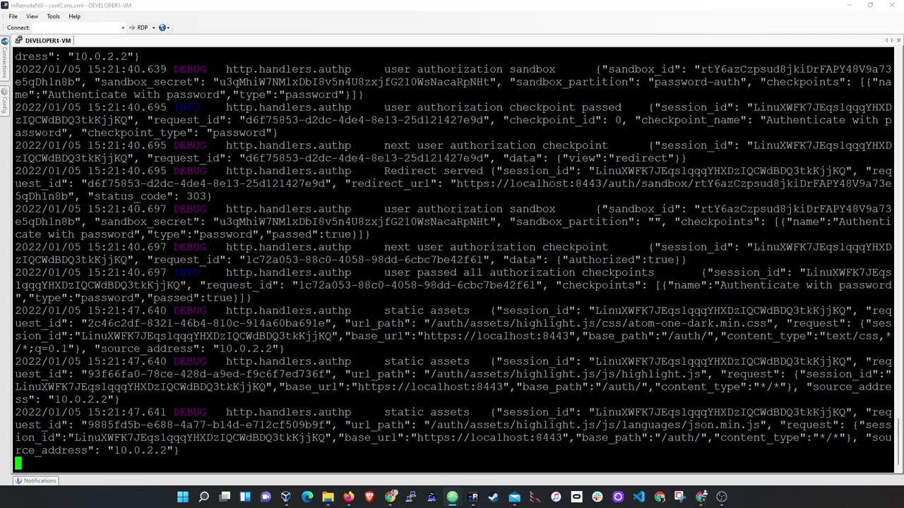
key(ctrl+c)
key(Return)
key(Return)
key(Return)
key(Return)
key(Return)
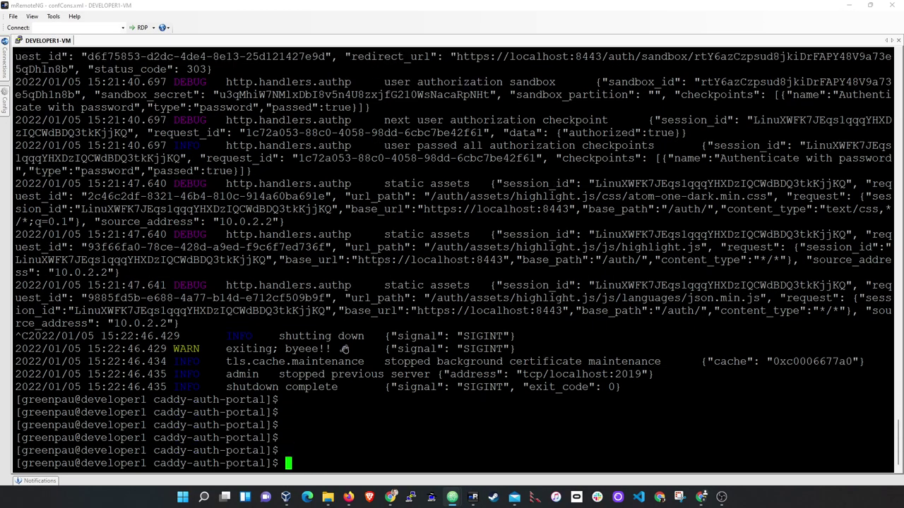
- Open the users.json file from the copied path in vim
text(cat)
key(BackSpace)
key(BackSpace)
key(BackSpace)
key(BackSpace)
text(vim)
key(ctrl+shift+v)
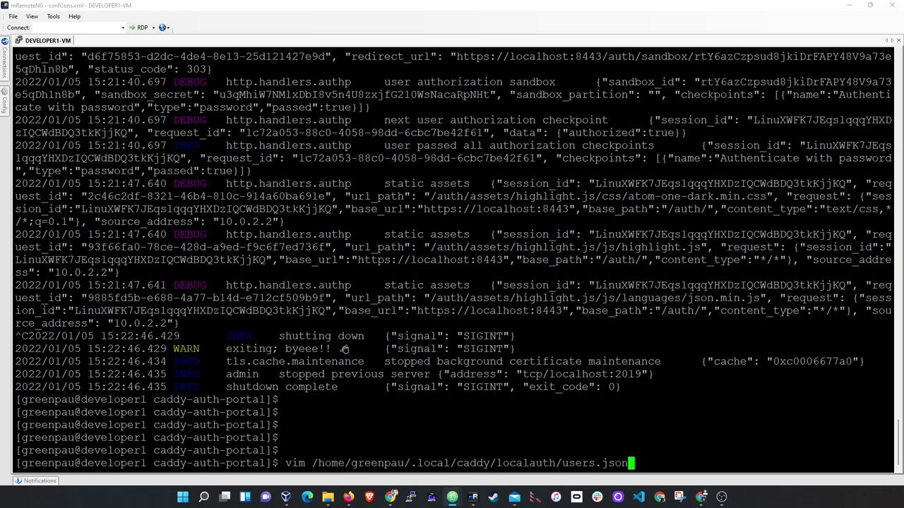
key(Return)
- Examine the password and user policy settings at the start of users.json
key(Page_Up)
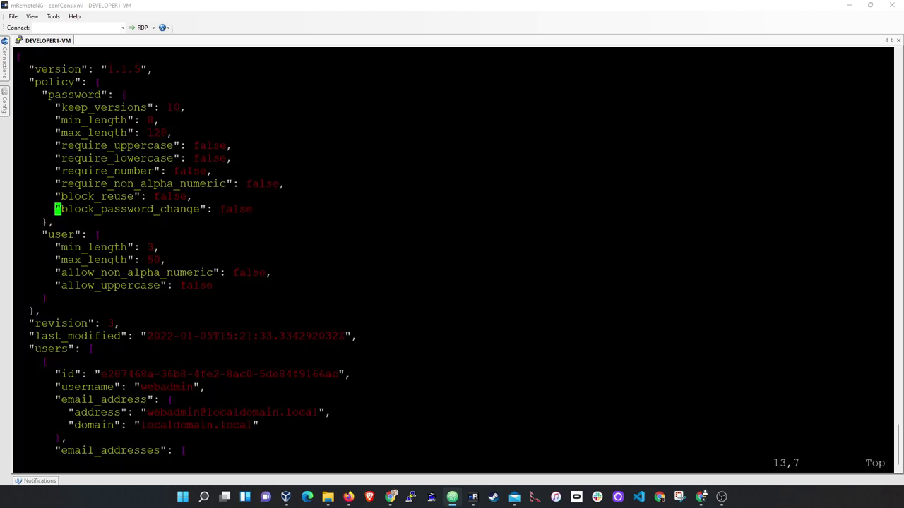
key(Up)
key(Up)
key(Up)
key(Up)
key(Up)
key(Up)
key(Up)
key(Up)
key(Up)
key(j)
key(dollar)
key(j)
key(j)
key(j)
key(j)
key(j)
key(j)
key(j)
key(j)
key(j)
key(j)
key(j)
key(j)
key(j)
key(k)
key(k)
key(k)
key(b)
key(b)
key(b)
- Look through the revision, last_modified and users sections of the file, down to the passwords list
key(Down)
key(Down)
key(Down)
key(Down)
key(Down)
key(Down)
key(Down)
key(Down)
key(Down)
key(Down)
key(Down)
key(Down)
key(Down)
key(Down)
key(Down)
key(Down)
key(Down)
key(Down)
key(Down)
key(Down)
key(Down)
key(Down)
key(Down)
key(Down)
key(Down)
key(Down)
key(Down)
key(Down)
key(Down)
key(Down)
key(Down)
key(Up)
key(Up)
key(Up)
key(Up)
key(Up)
key(Up)
key(Up)
key(Up)
key(Up)
key(Up)
key(Up)
key(Up)
key(Up)
key(Up)
key(Up)
key(Up)
key(Up)
key(Up)
key(Up)
key(Up)
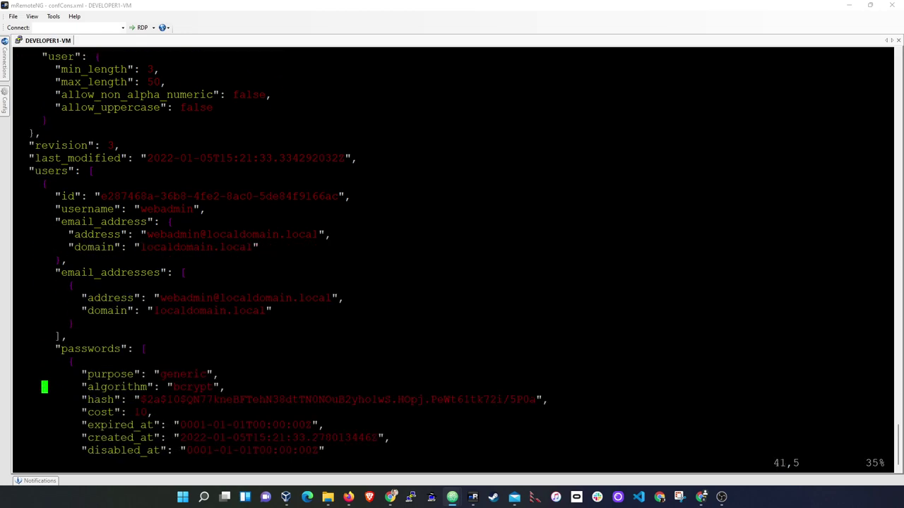
- Examine the admin user's username and email_address block in the users list
key(Up)
key(Up)
key(Down)
key(Down)
key(Down)
key(Down)
key(Down)
key(Down)
key(Down)
key(Down)
key(Down)
key(Down)
key(Down)
key(Down)
key(Down)
key(Down)
key(Down)
key(Down)
key(Down)
key(Down)
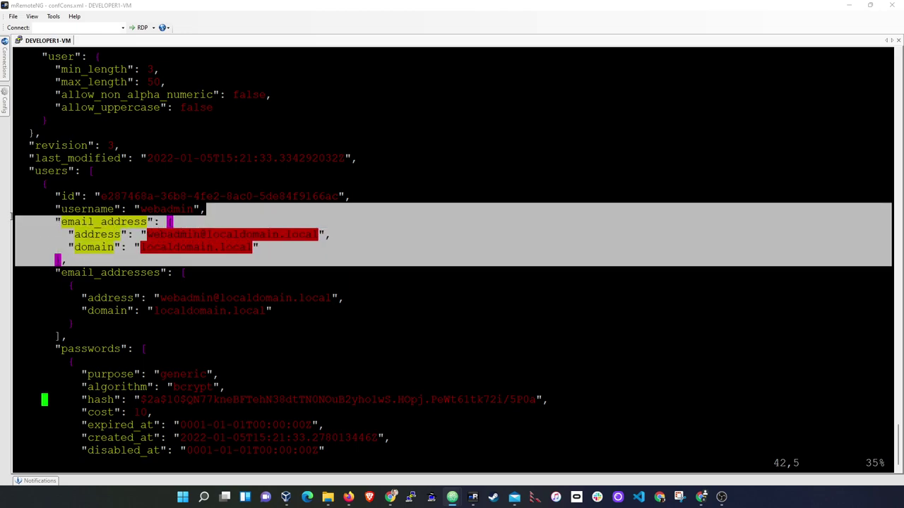
- Examine the two entries in the user's passwords list, including their algorithm, cost, expired and disabled fields
key(Down)
key(Down)
key(Down)
key(Down)
key(Down)
key(Down)
key(Down)
key(Down)
key(Down)
key(Down)
key(Down)
key(Down)
key(Down)
key(Down)
key(Down)
key(Down)
key(Down)
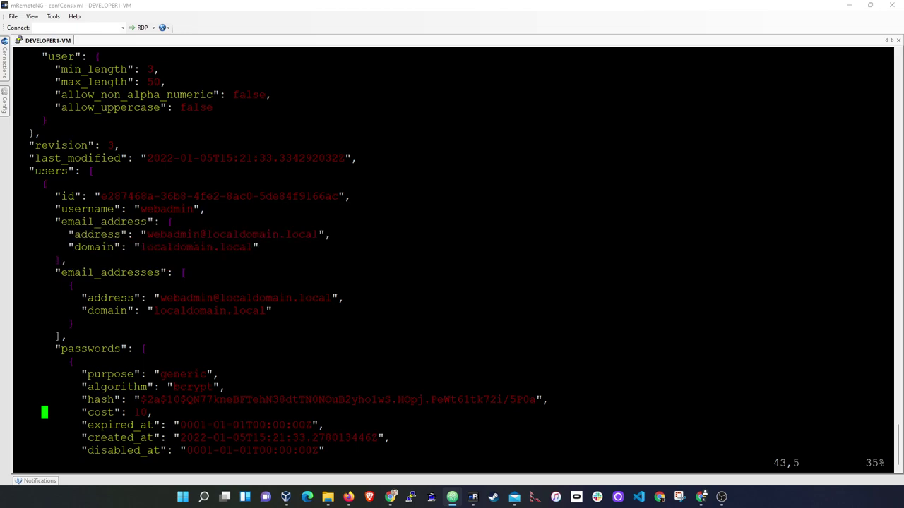
key(Down)
key(Down)
key(Down)
key(Down)
key(Down)
key(Down)
key(Down)
key(Down)
key(Down)
key(Down)
key(Down)
key(Down)
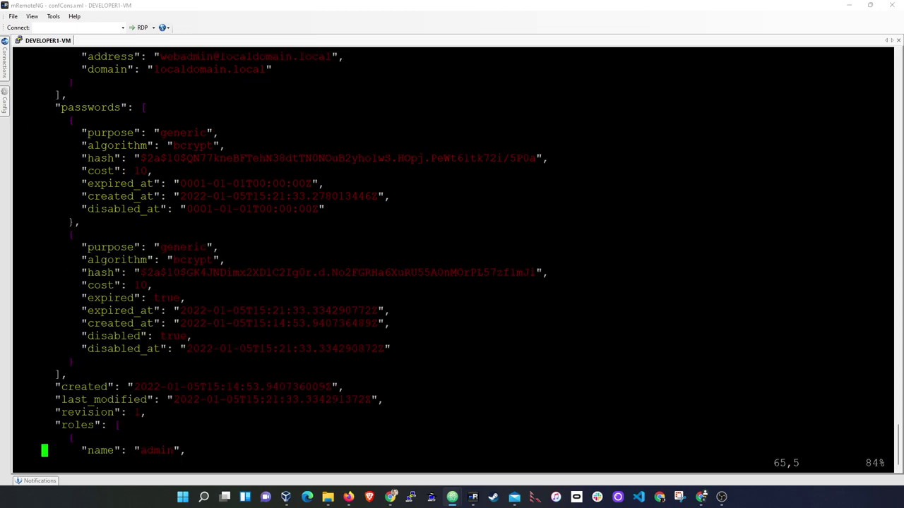
- Review the created, last_modified and roles entries of the user record through to the end of the file
key(Up)
key(Up)
key(Up)
key(Up)
key(Up)
key(Up)
key(Up)
key(Up)
key(Up)
key(Up)
key(Up)
key(Up)
key(Up)
key(Up)
key(Up)
key(Up)
key(Up)
key(Up)
key(Up)
key(Up)
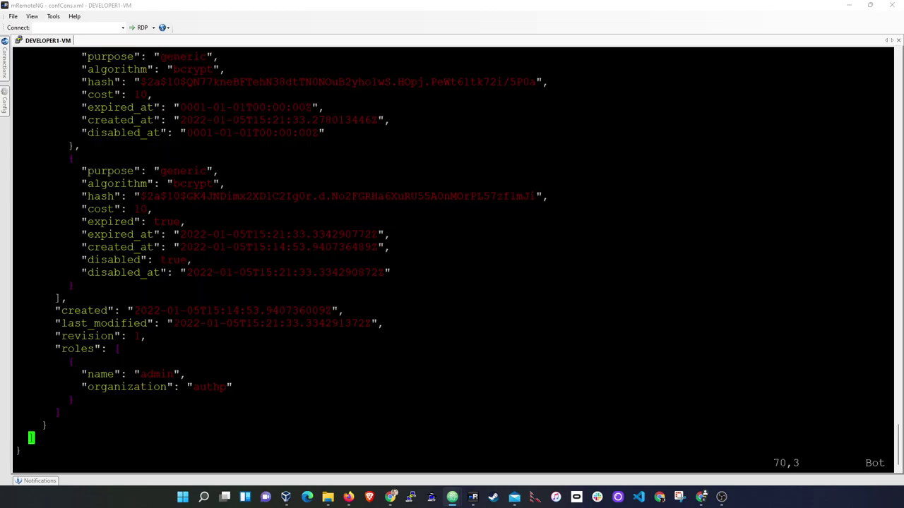
- Go back up to the users list in users.json and highlight the user record down through its first password entry
key(Up)
key(Up)
key(Up)
key(Up)
key(Up)
key(Up)
key(Up)
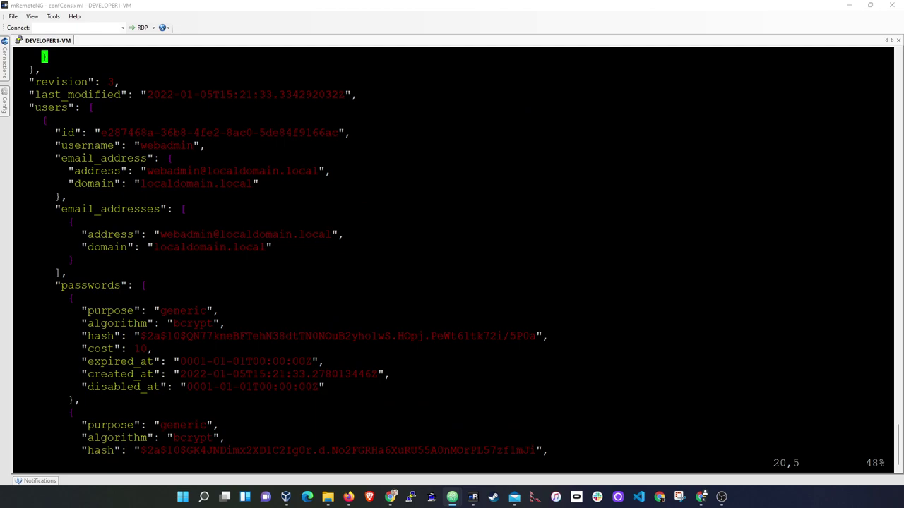
drag(15, 119, 456, 403)
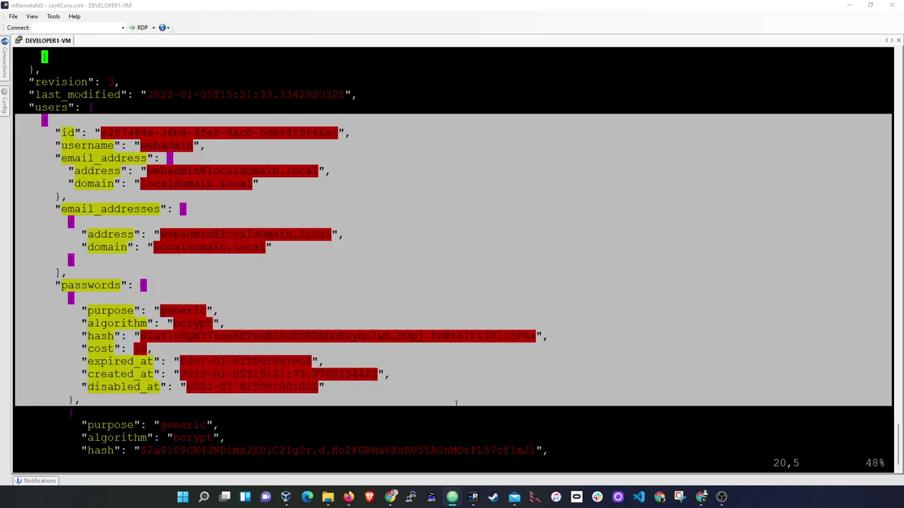
key(ctrl+c)
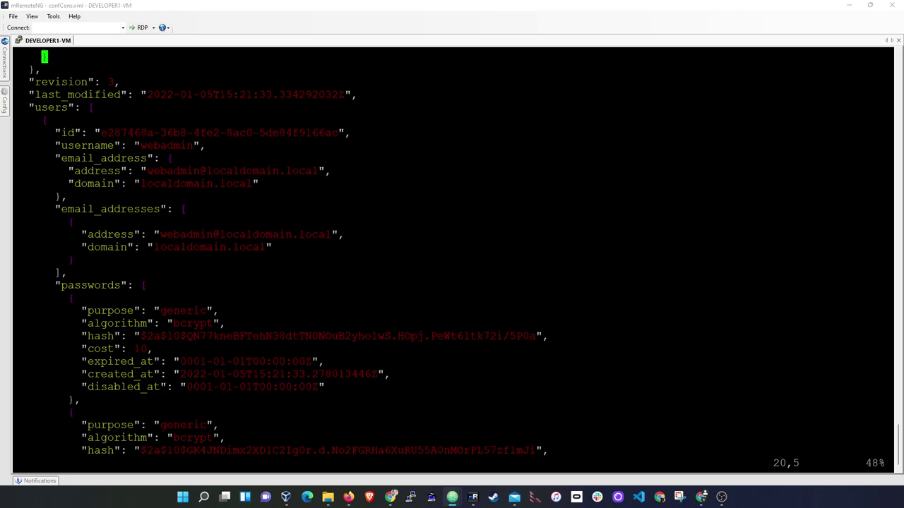
- Look through the rest of the user record and return to the second entry of the passwords list
key(Down)
key(Down)
key(Down)
key(Down)
key(Down)
key(Down)
key(Down)
key(Down)
key(Down)
key(Down)
key(Down)
key(Down)
key(Down)
key(Down)
key(Down)
key(Down)
key(Down)
key(Down)
key(Down)
key(Down)
key(Down)
key(Down)
key(Down)
key(Down)
key(Down)
key(Down)
key(Down)
key(Down)
key(Up)
key(Up)
key(Up)
key(Up)
key(Up)
key(Up)
key(Up)
key(Up)
key(Up)
key(Up)
key(Up)
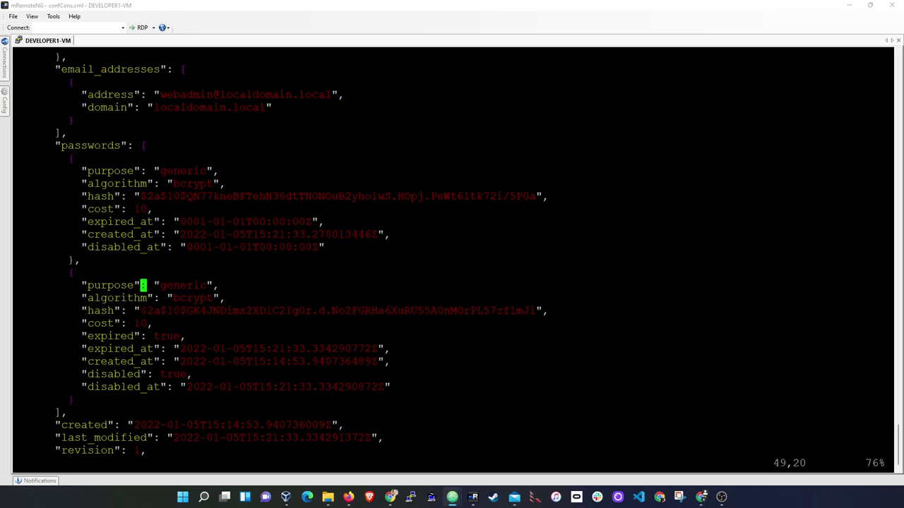
- Compare the two password entries, highlighting the first entry, the disabled field of the second, and the whole second entry
key(Down)
key(Down)
key(Down)
key(Down)
key(Down)
key(Right)
key(Right)
key(Right)
key(Right)
key(Up)
key(Up)
key(Up)
key(Up)
key(Up)
key(Up)
key(Down)
key(Up)
drag(20, 158, 127, 262)
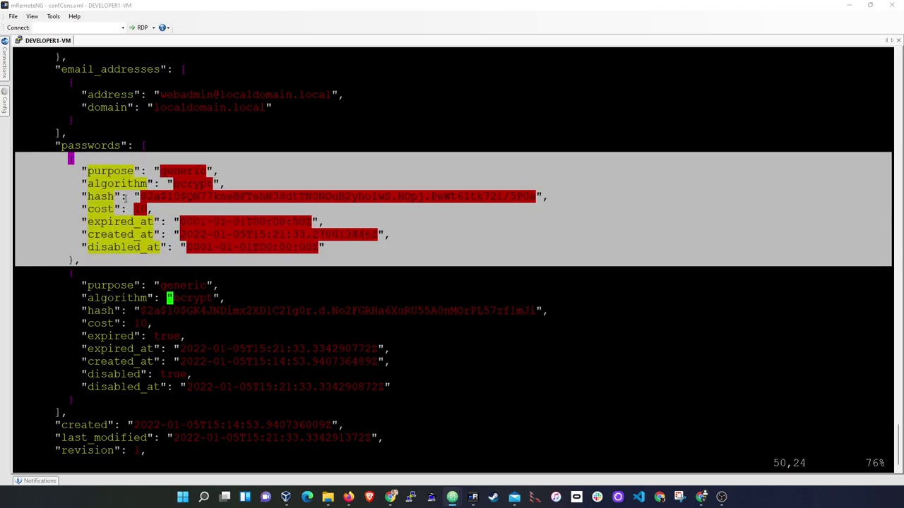
key(ctrl+c)
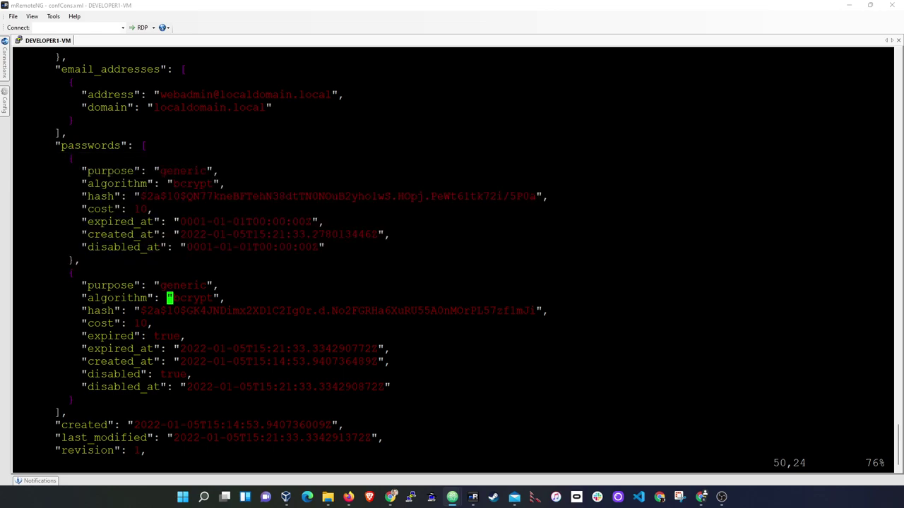
triple_click(119, 374)
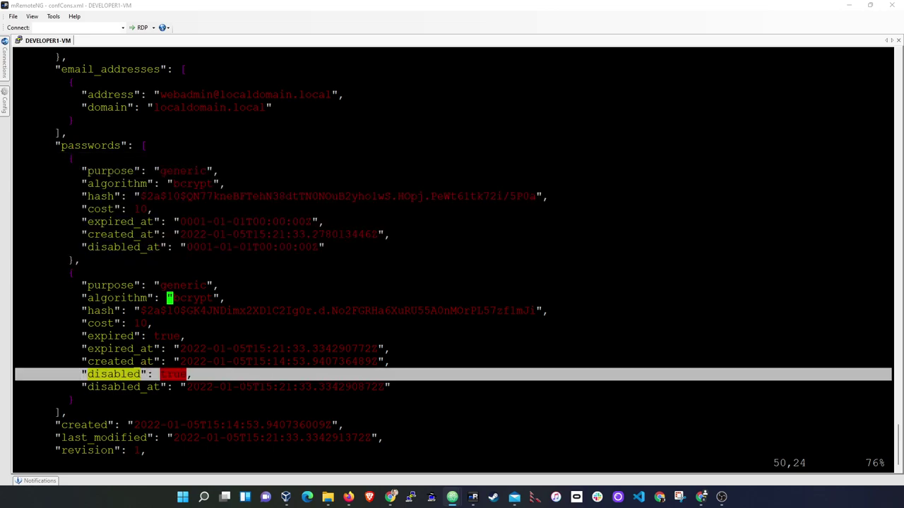
drag(70, 272, 152, 398)
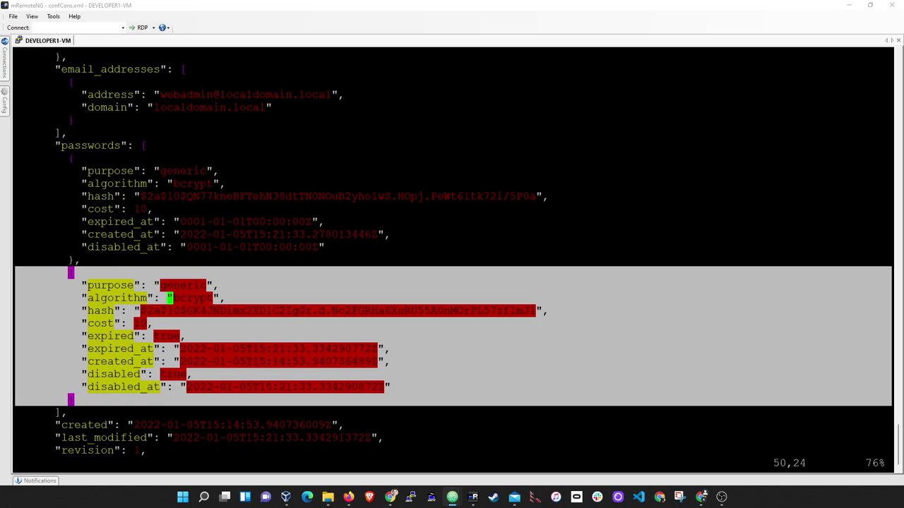
- Quit users.json without changes and start the Caddy server again with the earlier run command
key(Escape)
text(:q)
key(Return)
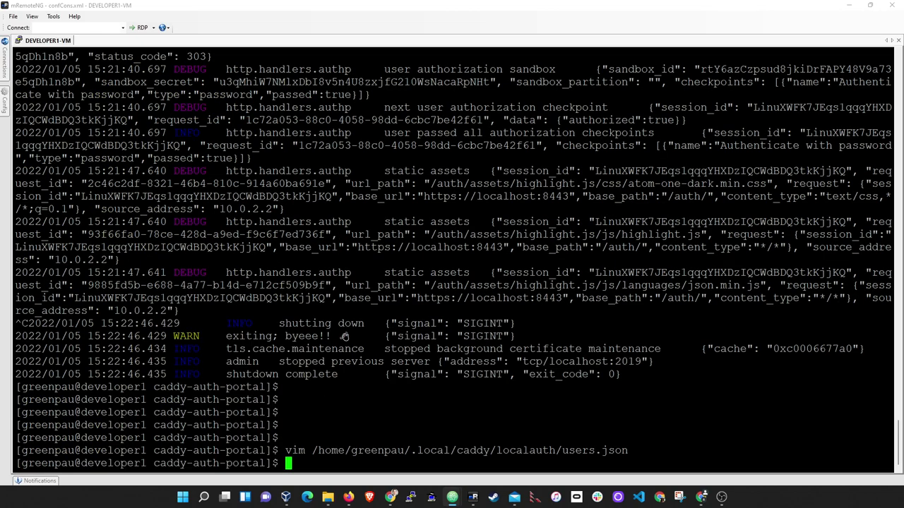
key(Up)
key(Up)
key(Return)
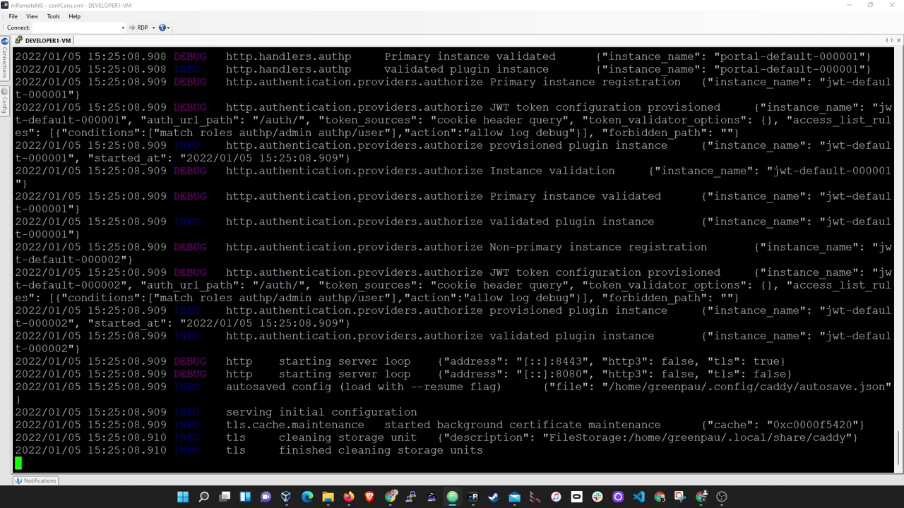
- Switch to Chrome, log out of the portal and sign back in as webadmin with the account password
click(702, 499)
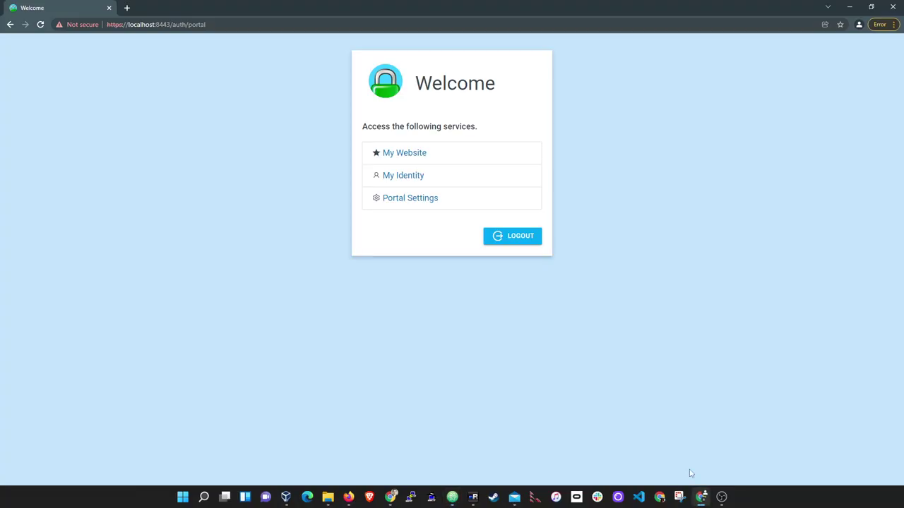
click(511, 238)
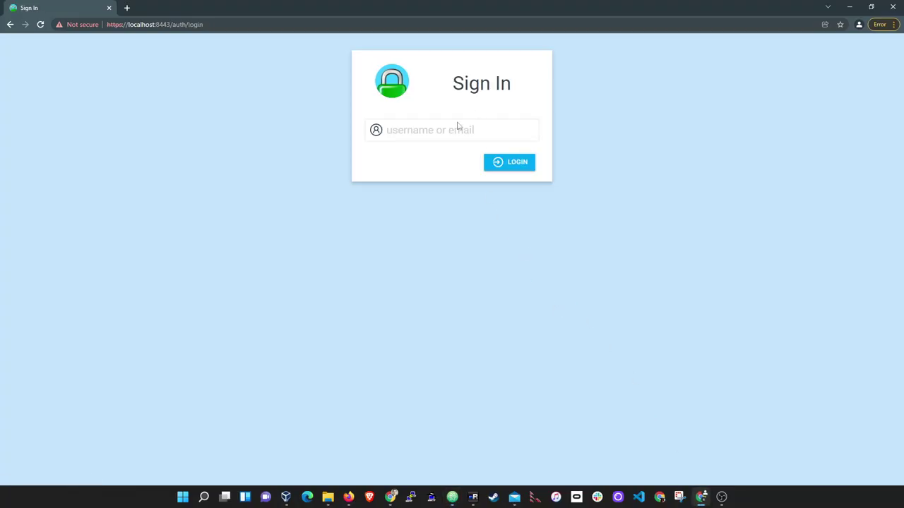
click(457, 129)
click(454, 147)
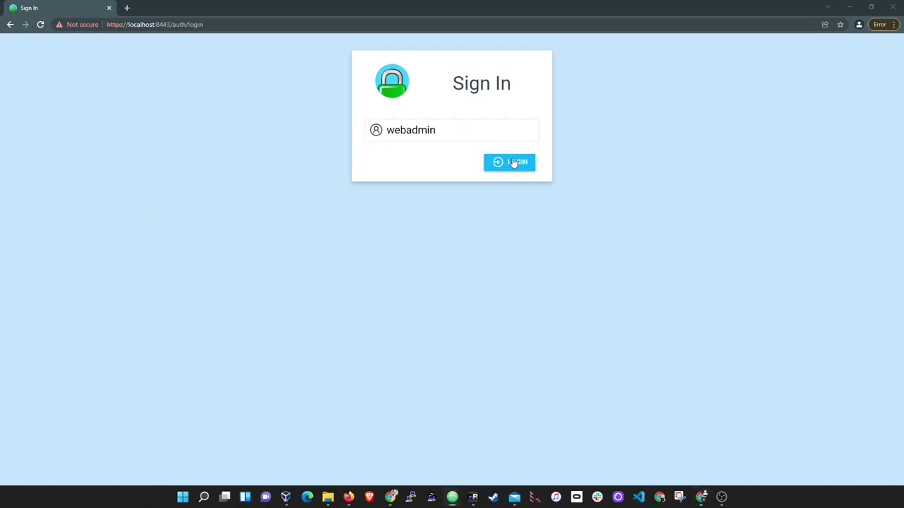
click(489, 164)
click(460, 161)
key(ctrl+v)
click(466, 201)
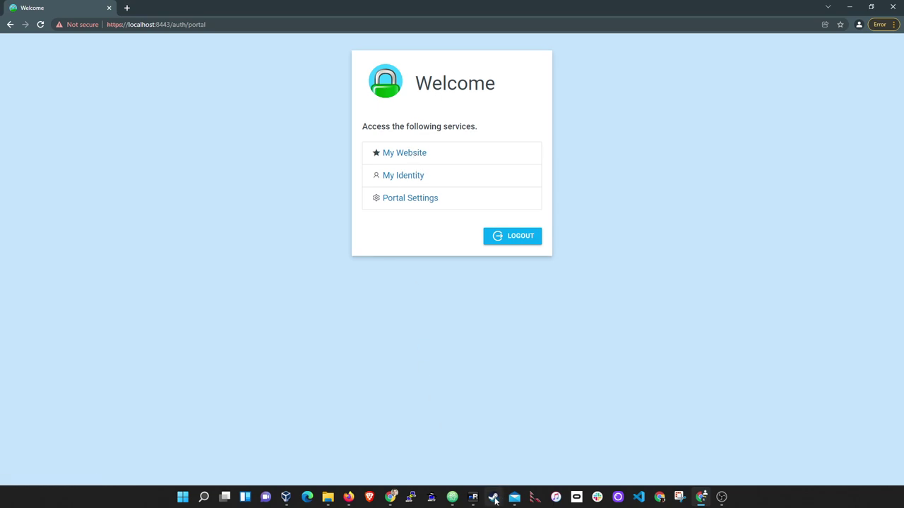
- Switch to the untitled Caddy configuration in Atom and highlight the /app/ path of the "My Website" link
mouse_move(477, 500)
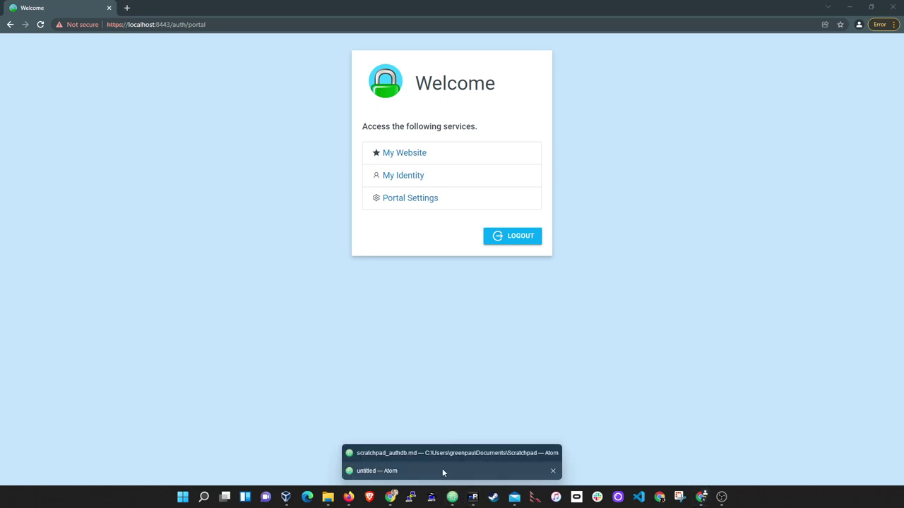
click(442, 468)
scroll(20, 187, down, 1)
scroll(19, 187, up, 3)
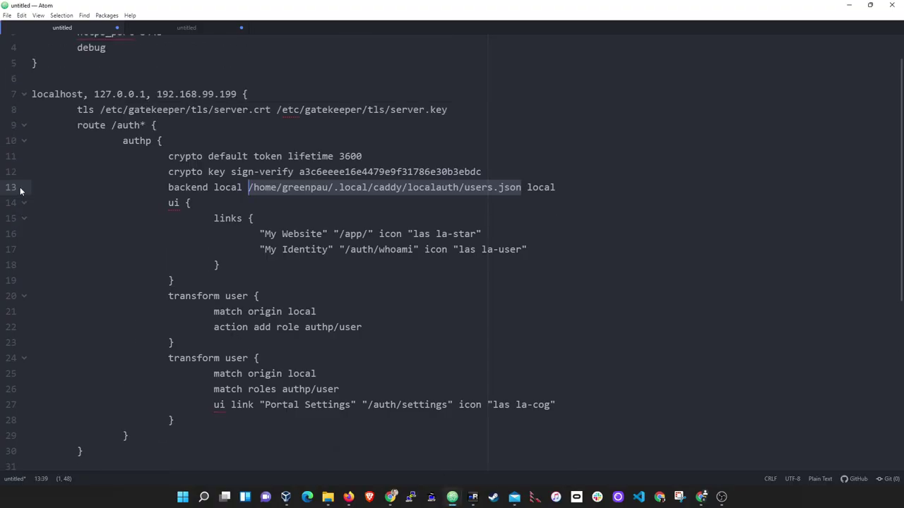
click(24, 125)
click(24, 148)
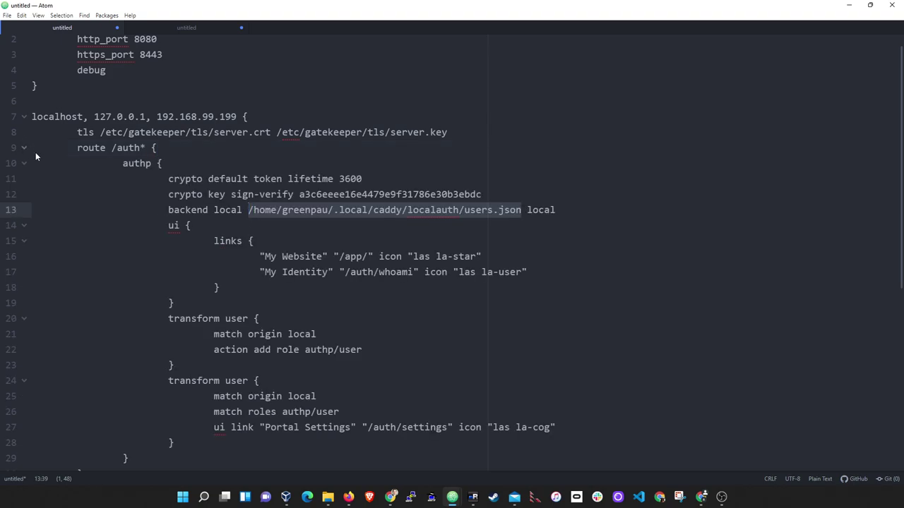
click(363, 209)
scroll(363, 210, down, 2)
scroll(353, 226, up, 1)
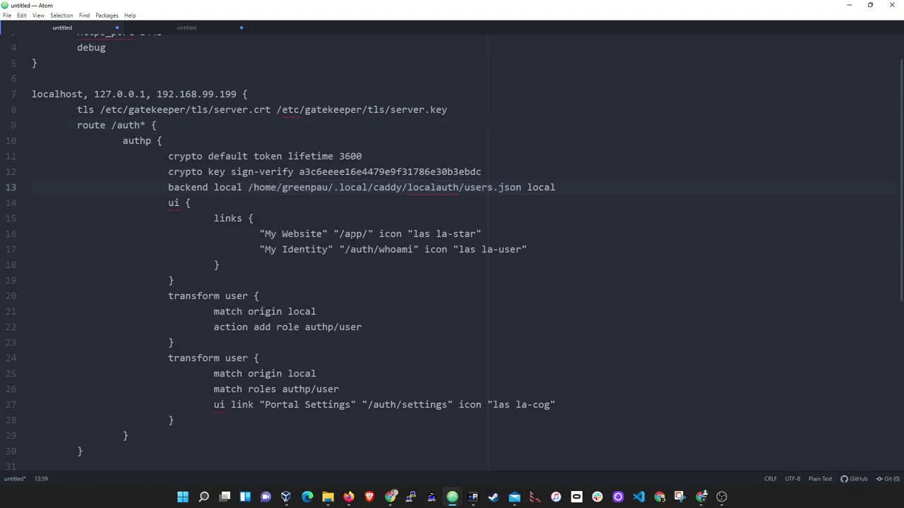
click(346, 233)
drag(365, 234, 340, 233)
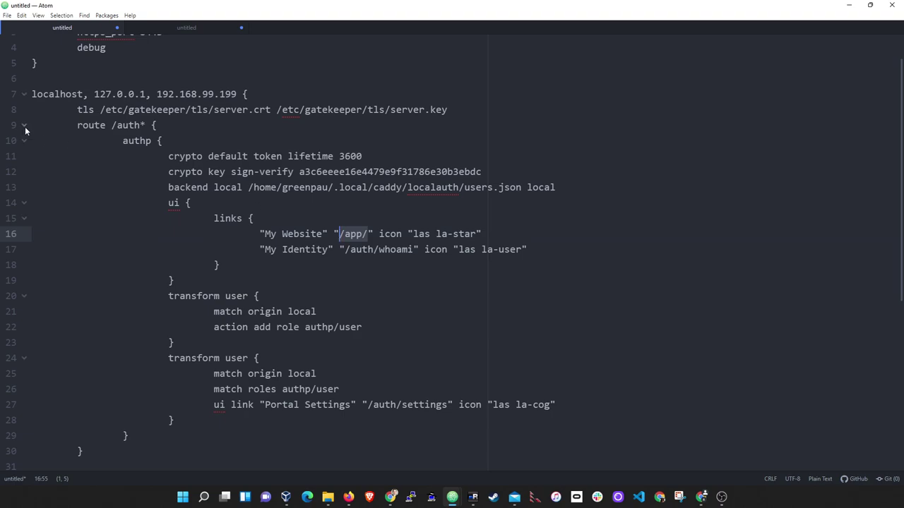
- Collapse the /auth* route, then expand the /app/* route and examine its contents, highlighting the authorize directive
click(24, 126)
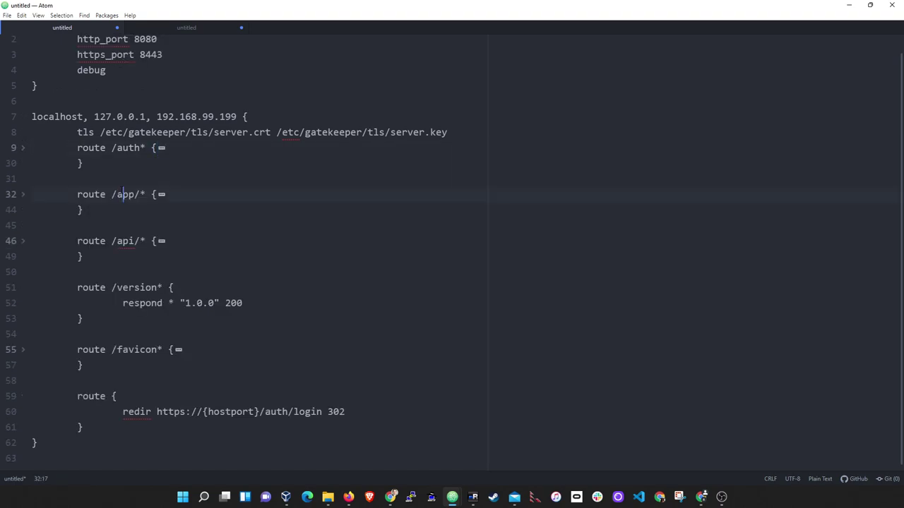
triple_click(122, 194)
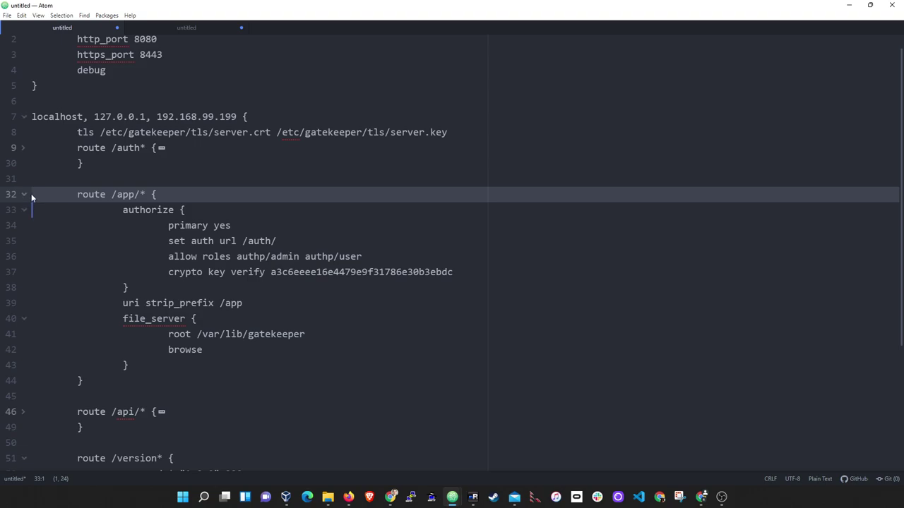
drag(83, 381, 17, 196)
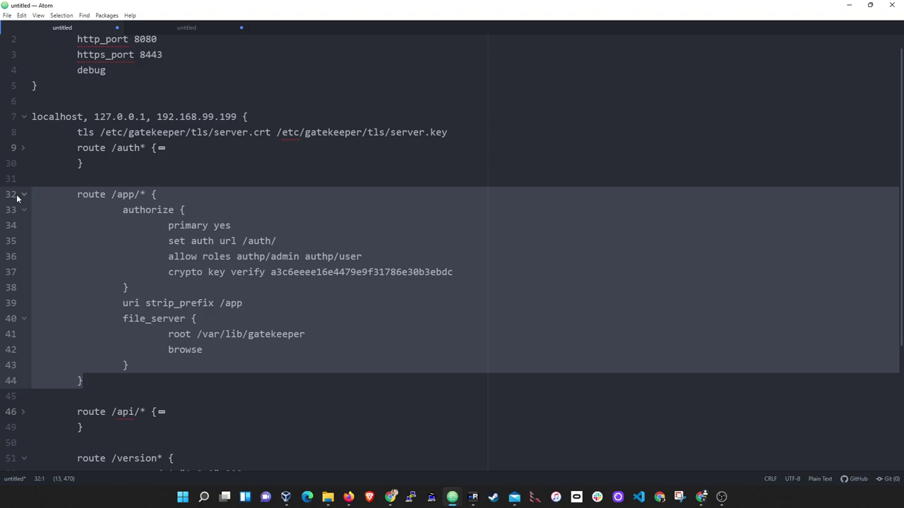
click(158, 211)
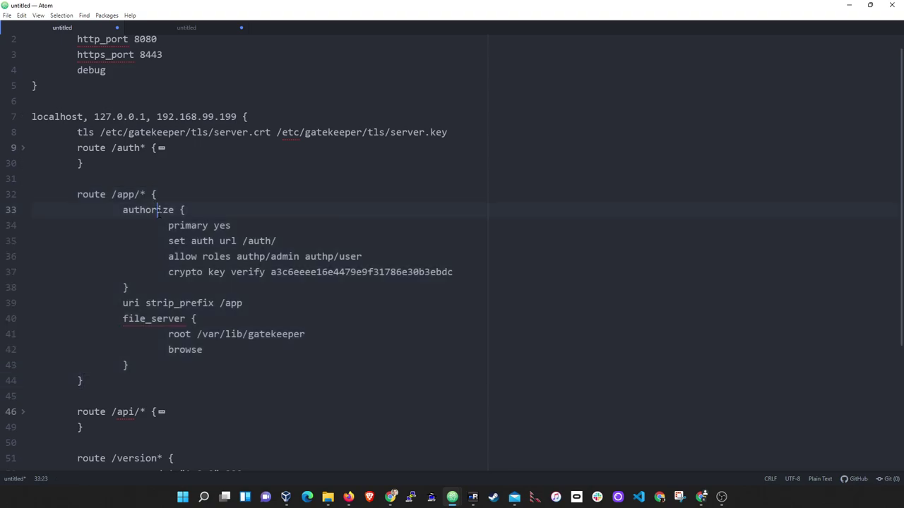
double_click(158, 211)
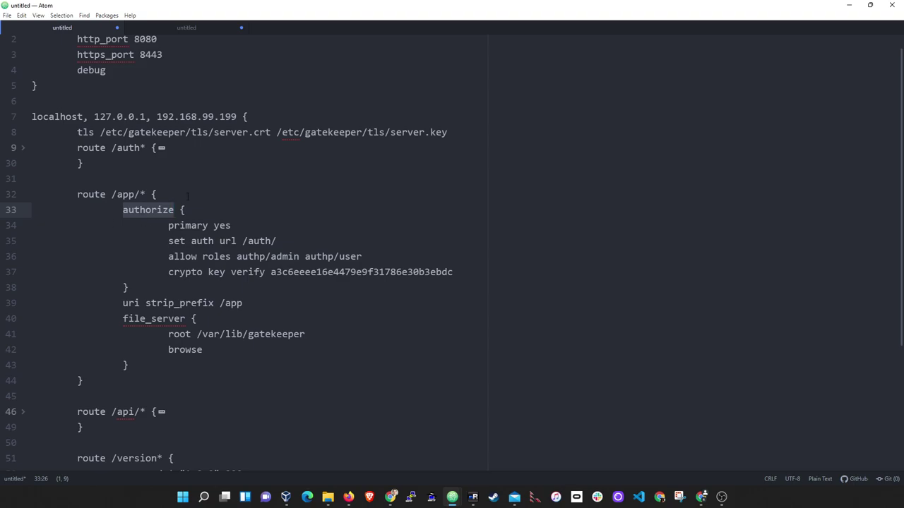
scroll(99, 296, down, 1)
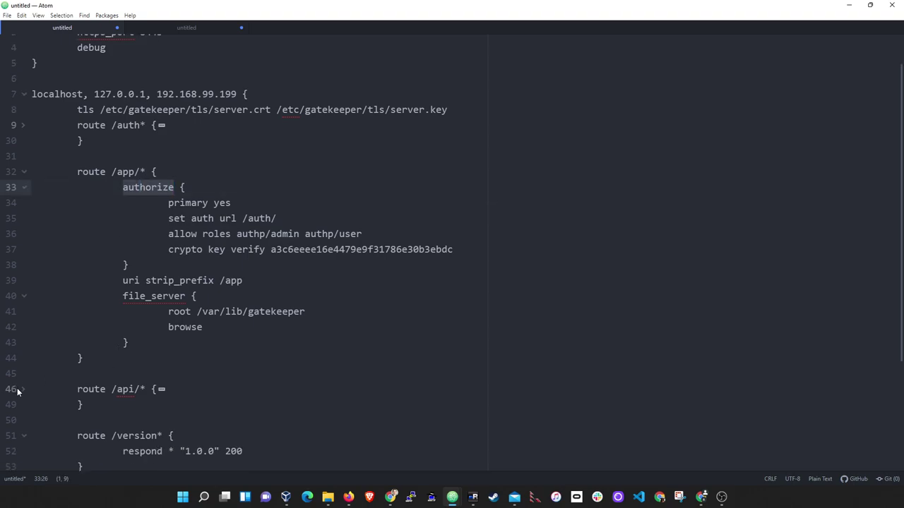